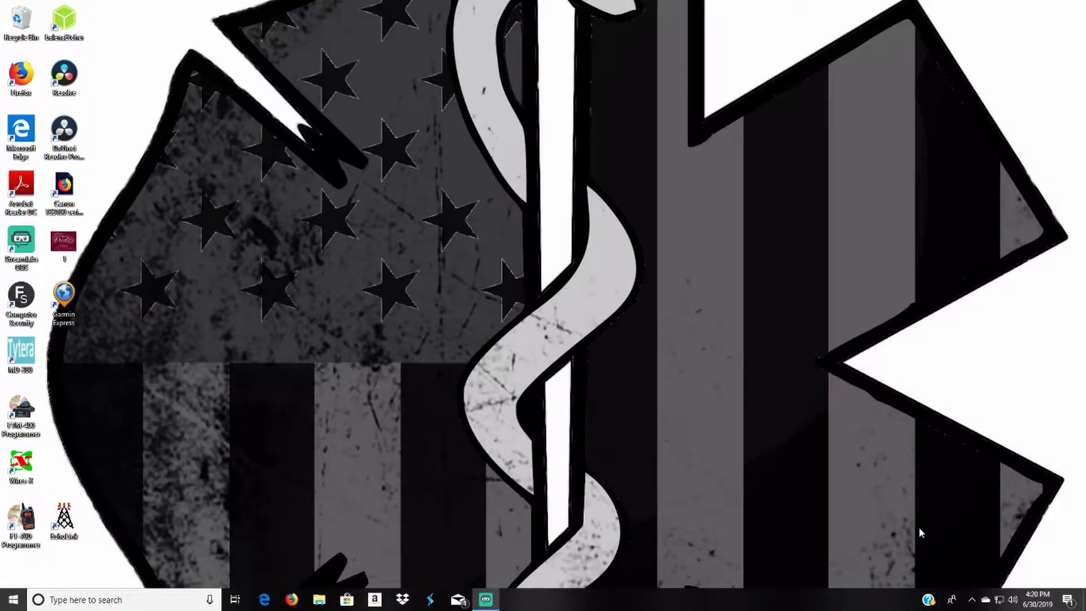
left_click(999, 606)
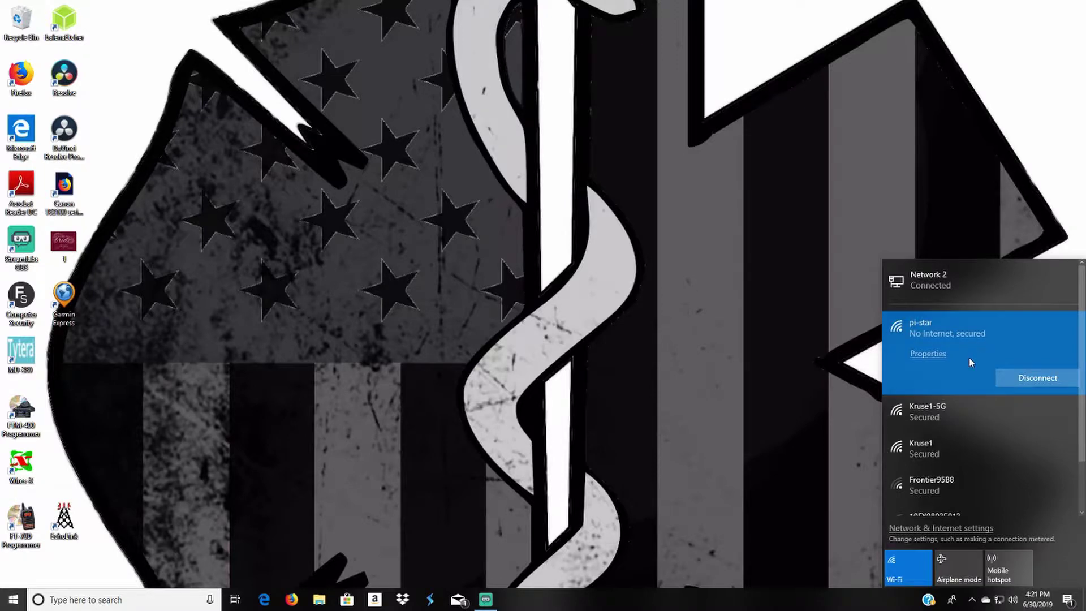
left_click(809, 360)
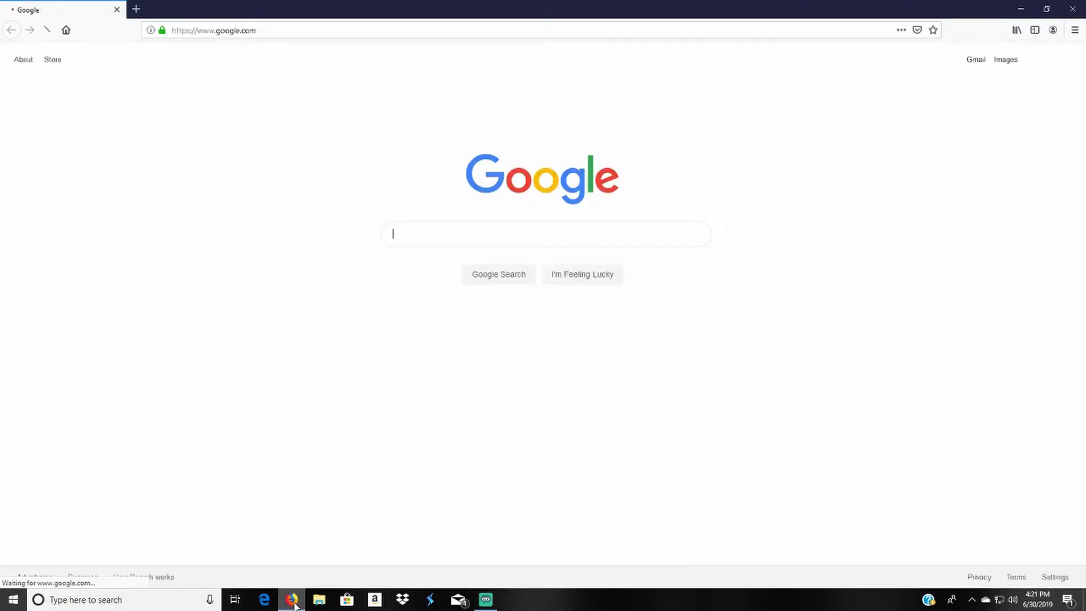
left_click(291, 27)
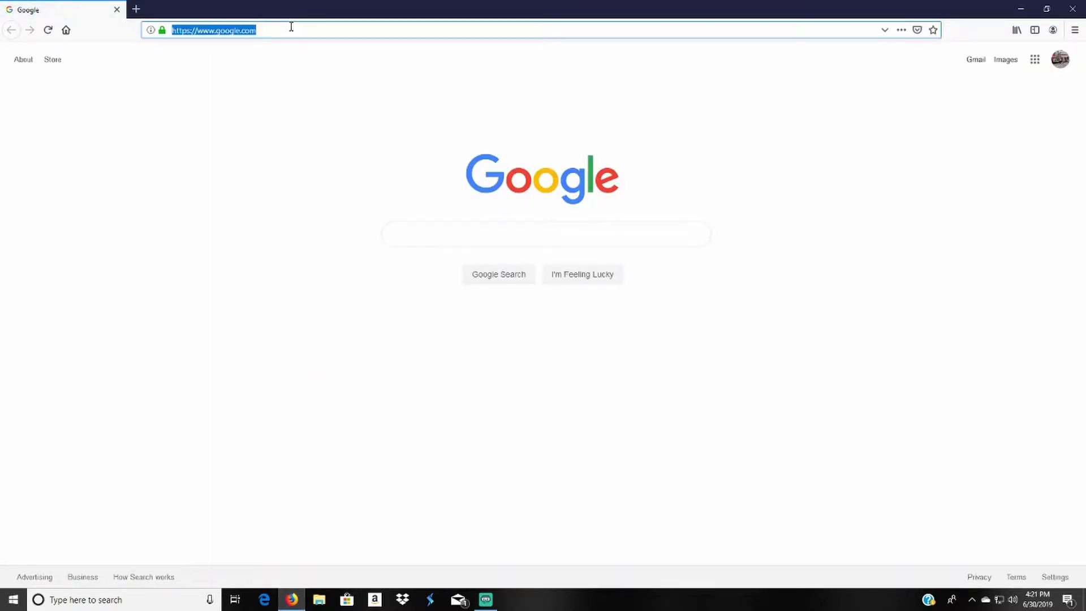
type("http://pi-star/")
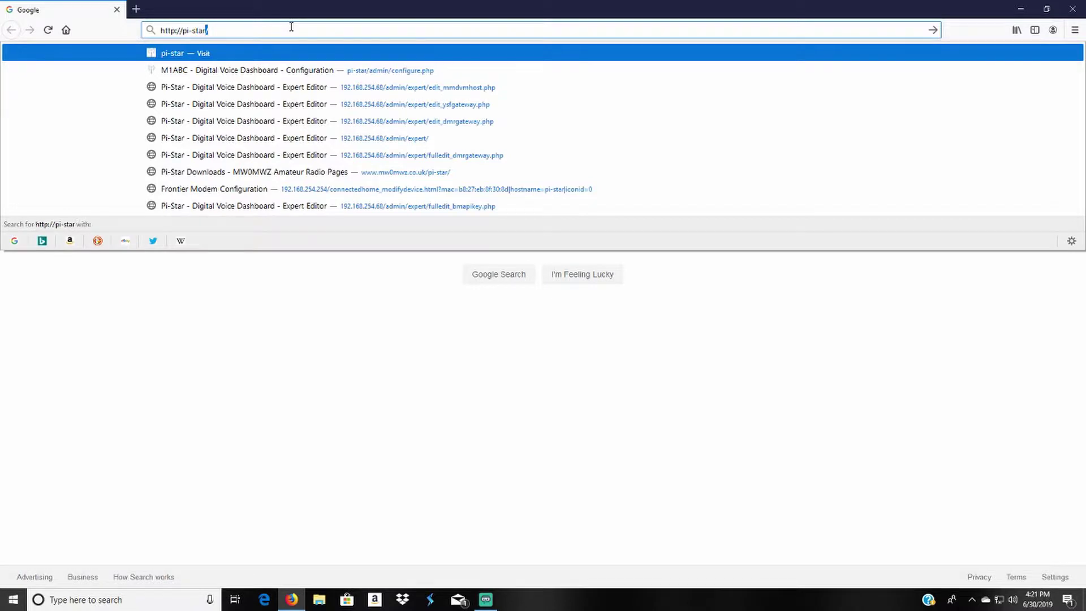
key("Return")
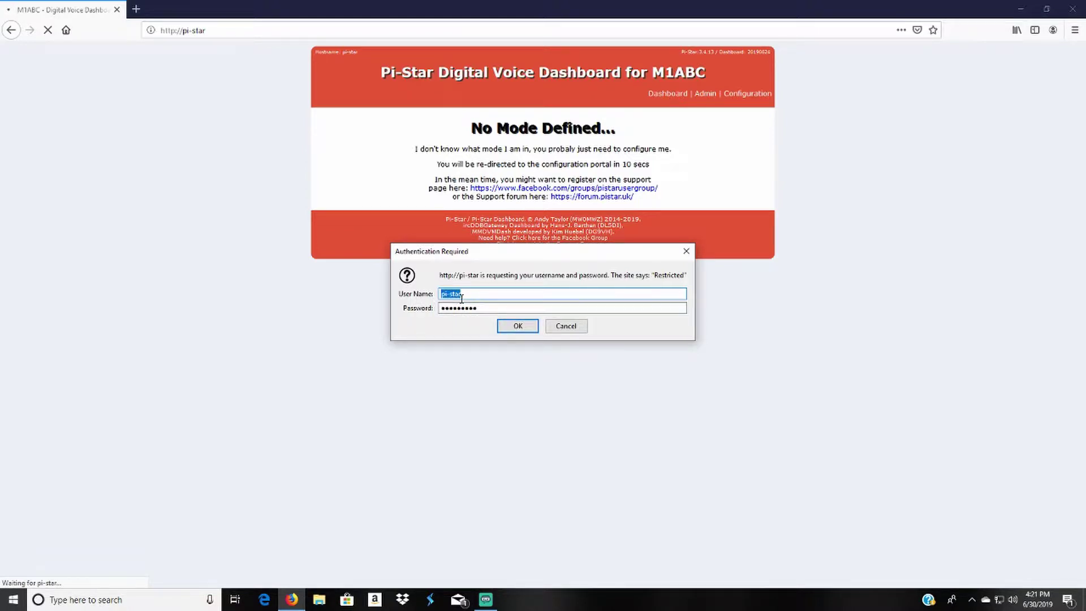
Step: Log in with the pre-filled username and the hotspot's password to reach Configuration
key("Tab")
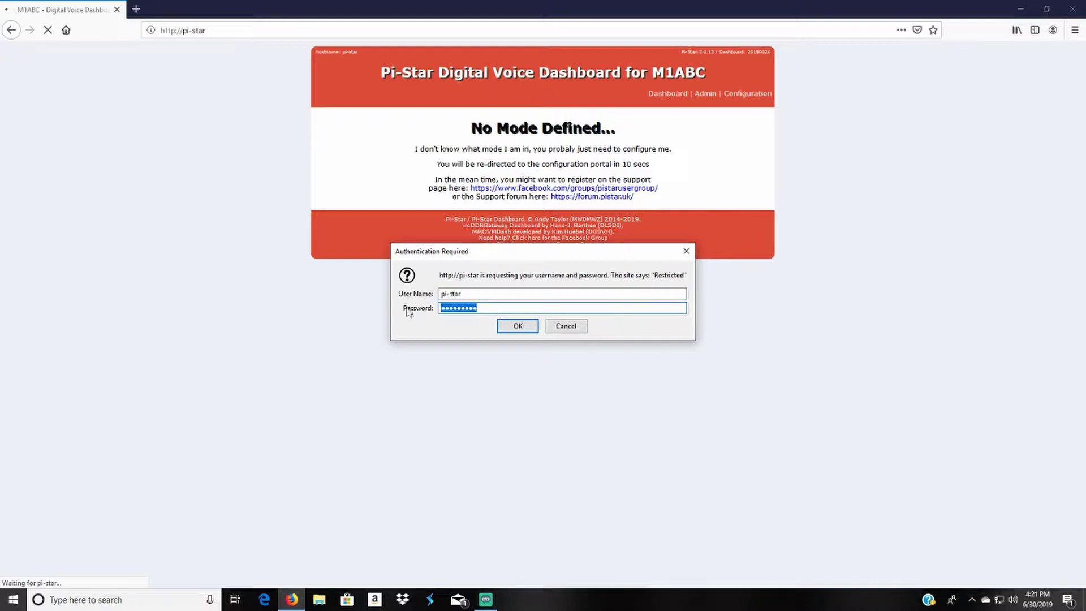
type("raspberry")
left_click(531, 328)
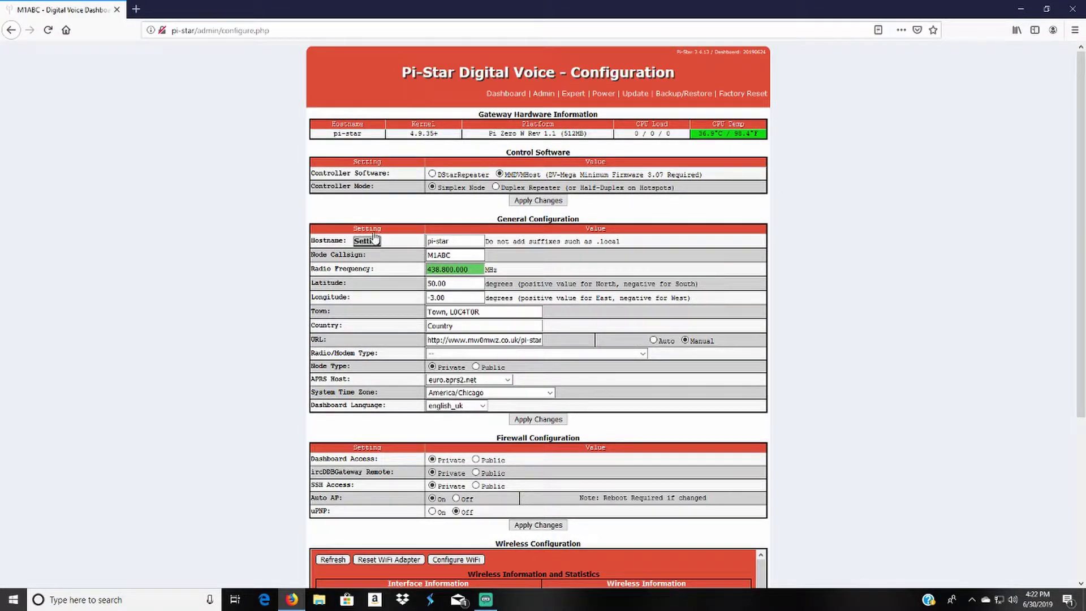
mouse_move(324, 249)
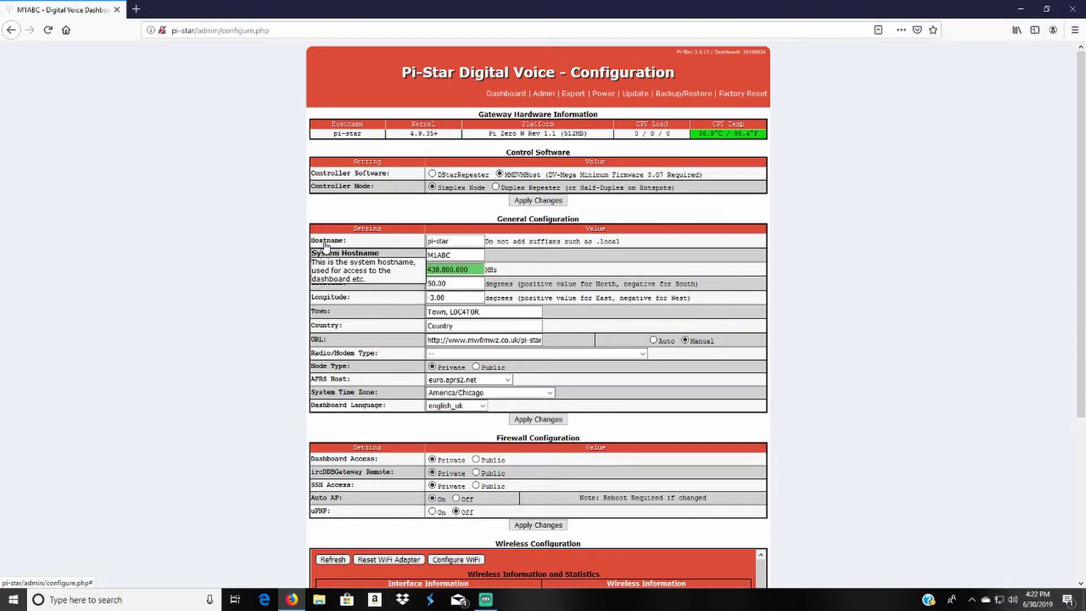
left_click(438, 239)
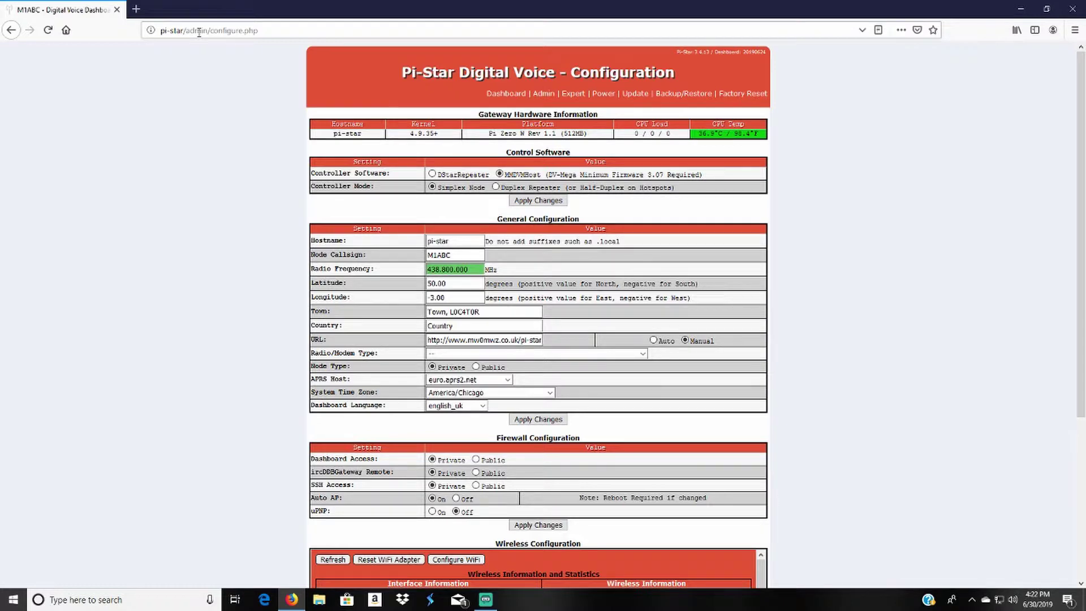
mouse_move(338, 244)
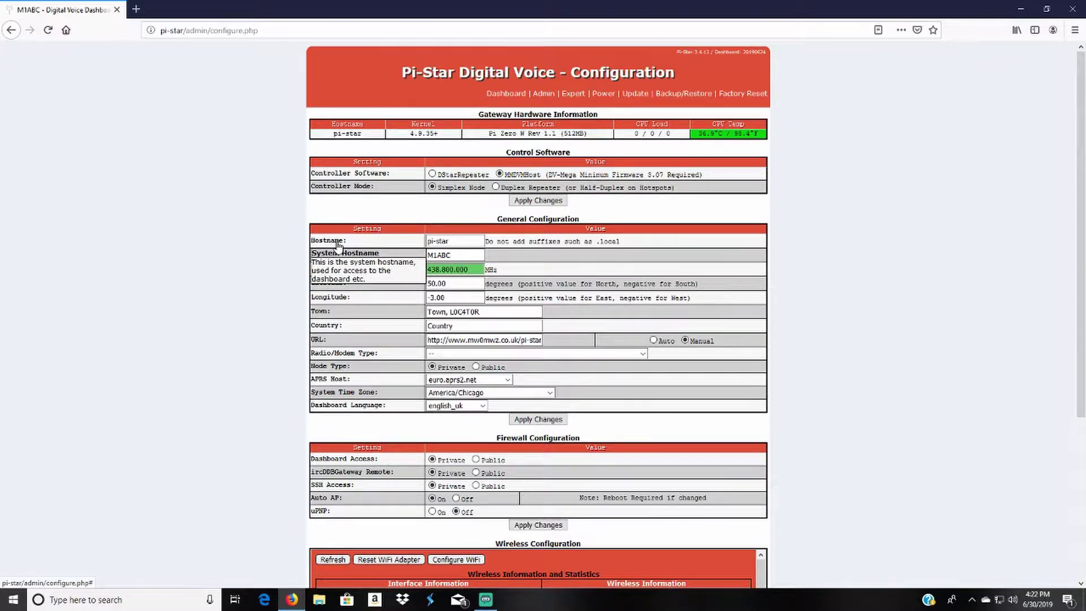
Step: Replace the M1ABC placeholder with the operator's callsign and set the frequency to 430.500 MHz
left_click(463, 259)
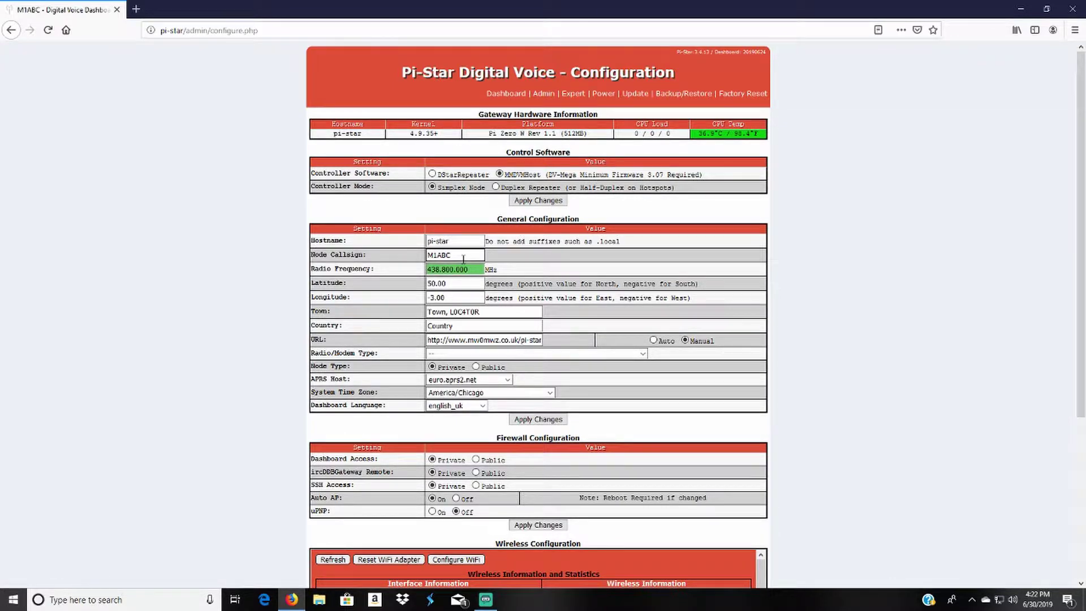
left_click_drag(463, 259, 424, 259)
type("WK")
key("BackSpace")
type("9KTL")
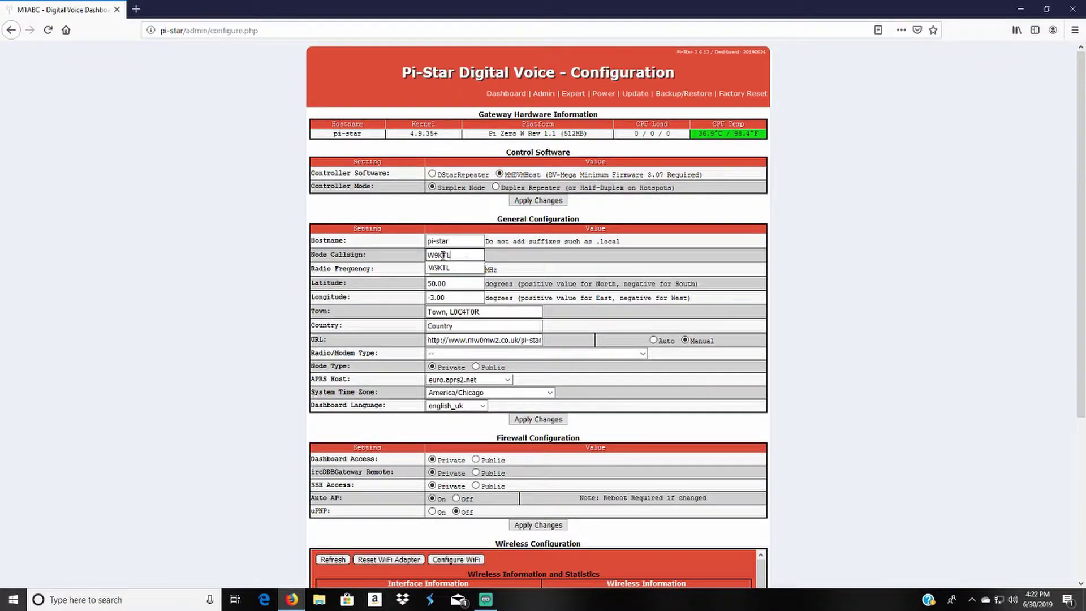
key("Tab")
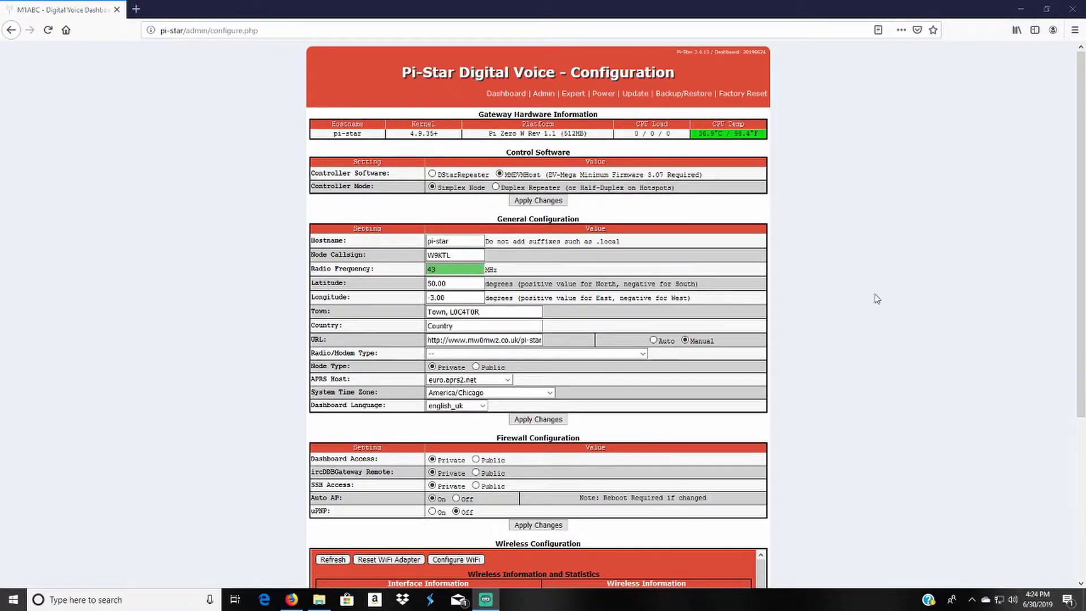
type("43")
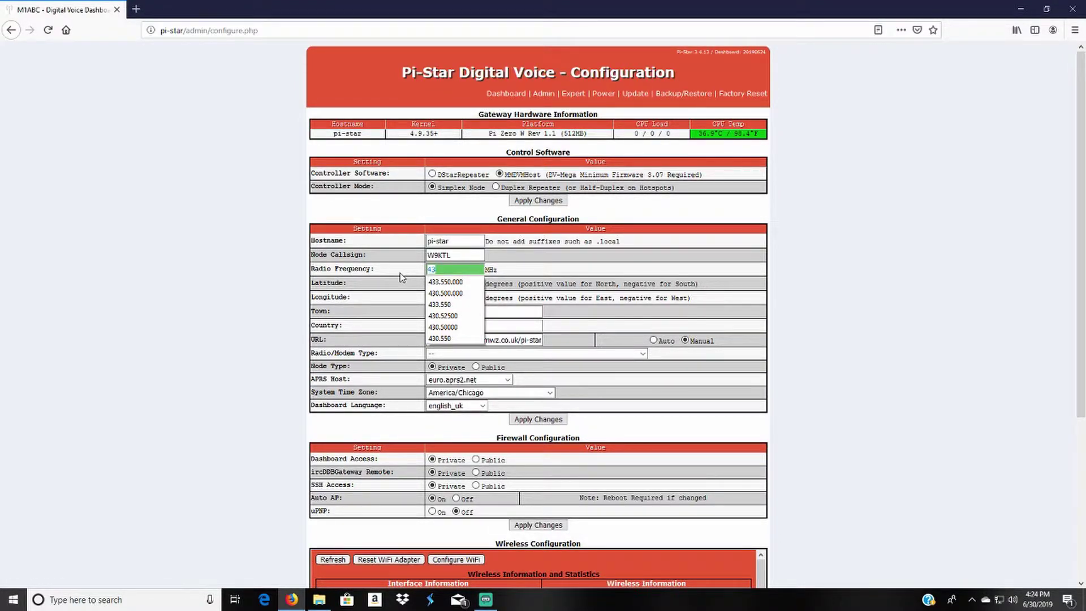
type("0.500")
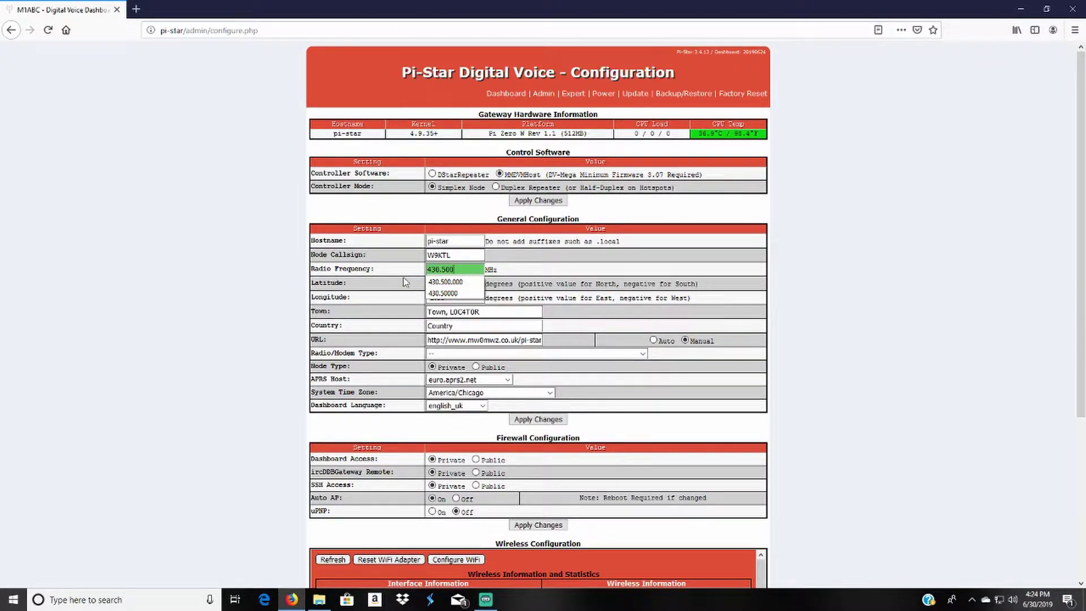
left_click(509, 274)
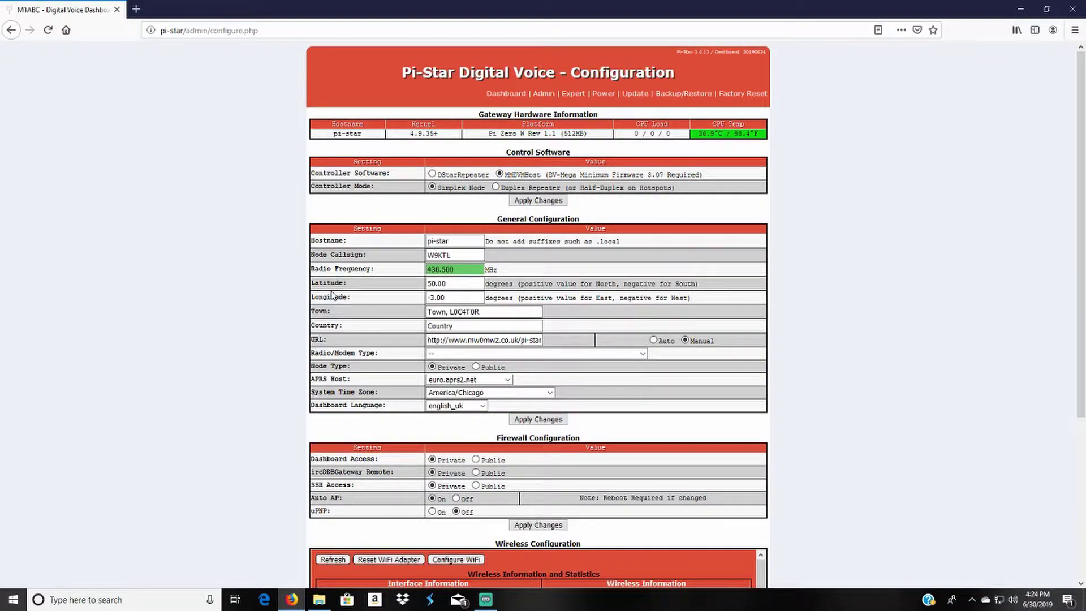
Step: Set the town to Mount Carmel and append USA to the country entry
mouse_move(353, 309)
left_click_drag(468, 312, 450, 313)
key("BackSpace")
type("Milton")
key("BackSpace")
key("BackSpace")
key("BackSpace")
key("BackSpace")
key("BackSpace")
type("ount Carmel")
left_click(501, 328)
key("Return")
type(", USA")
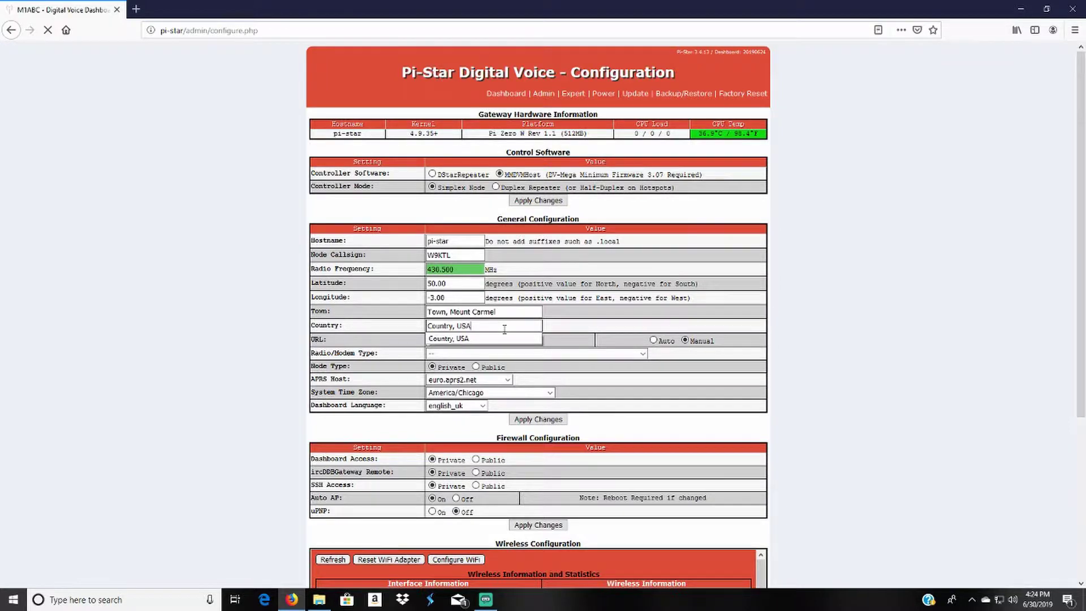
left_click(505, 338)
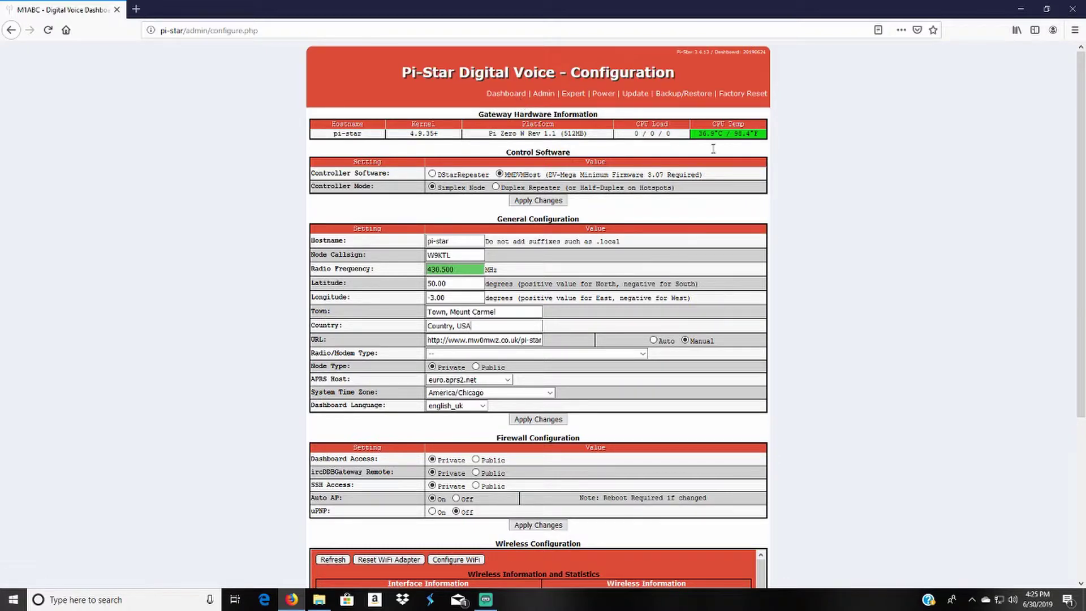
left_click(535, 344)
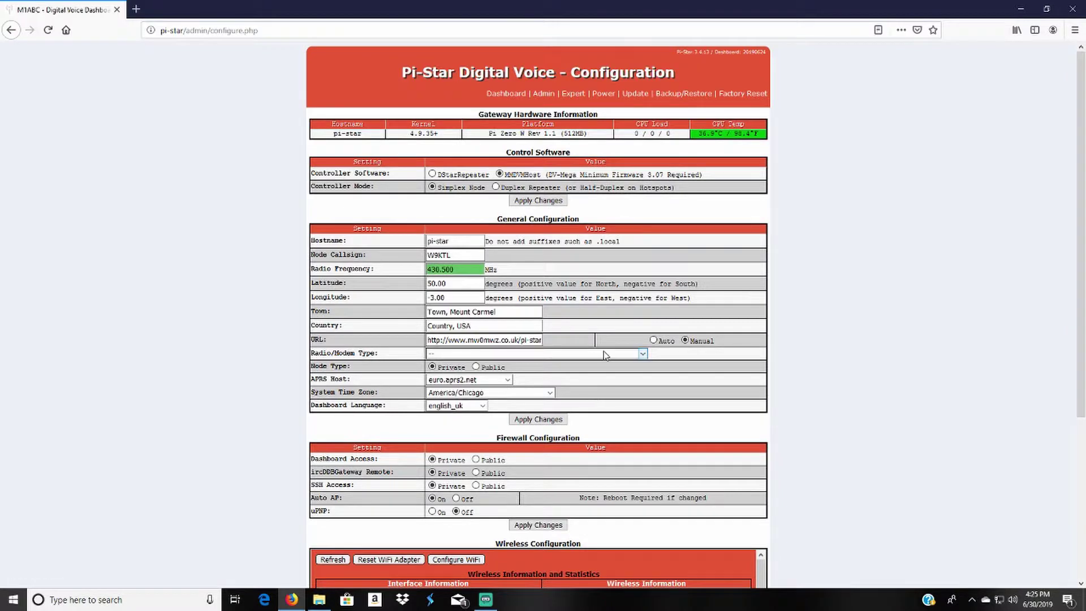
Step: Choose 'STM32-DVM / MMDVM_HS - Raspberry Pi Hat (GPIO)' as the Radio/Modem Type
left_click(641, 354)
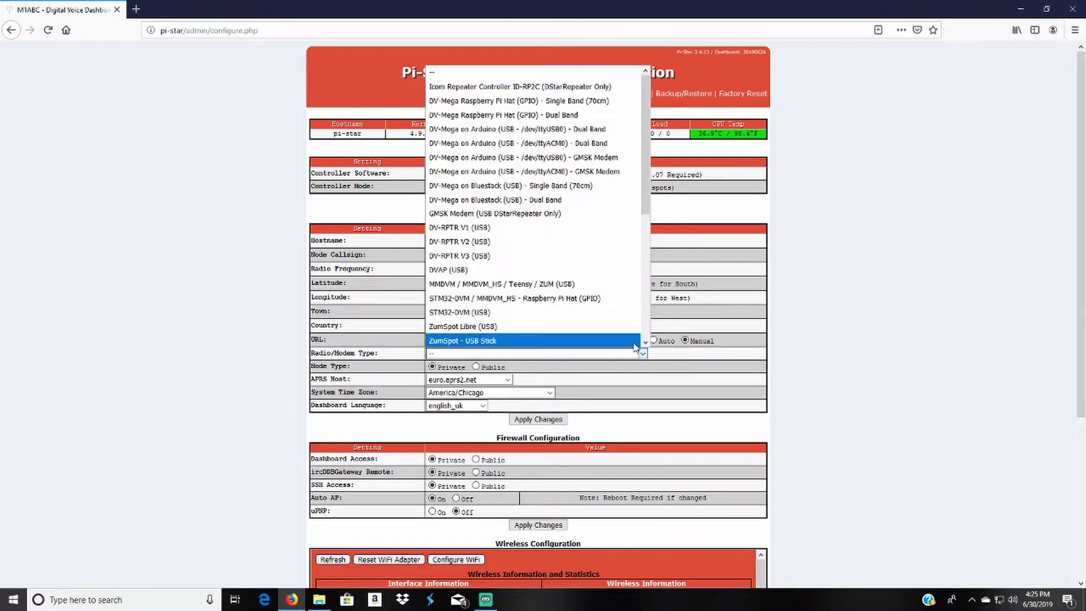
left_click(529, 299)
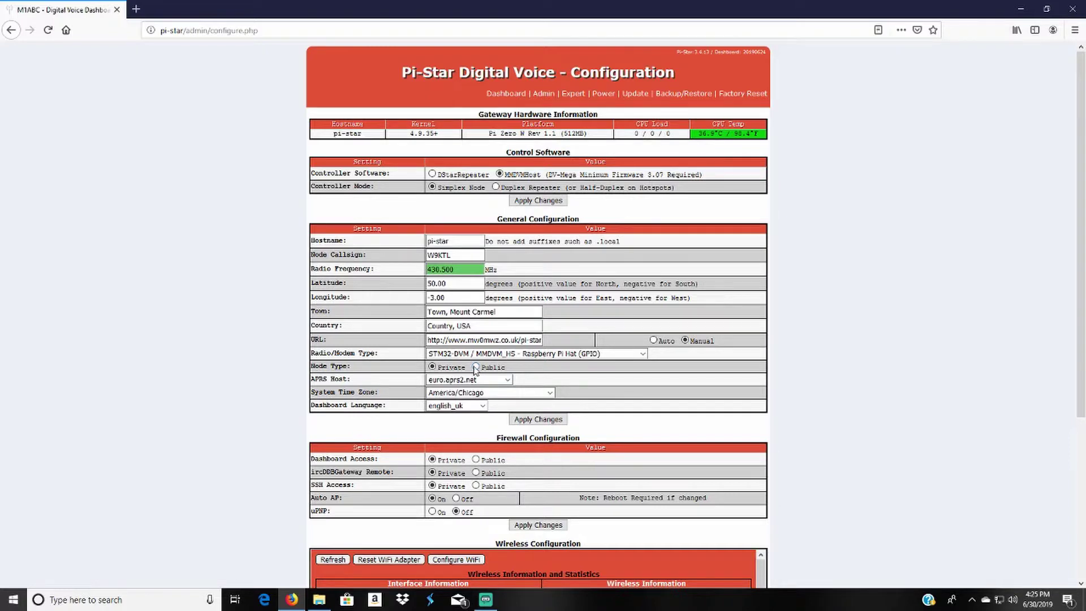
Step: Select the Public option for the hotspot's Node Type
left_click(476, 367)
Step: Pick APRS host indiana.aprs2.net and dashboard language english_us, then apply General Configuration
left_click(507, 383)
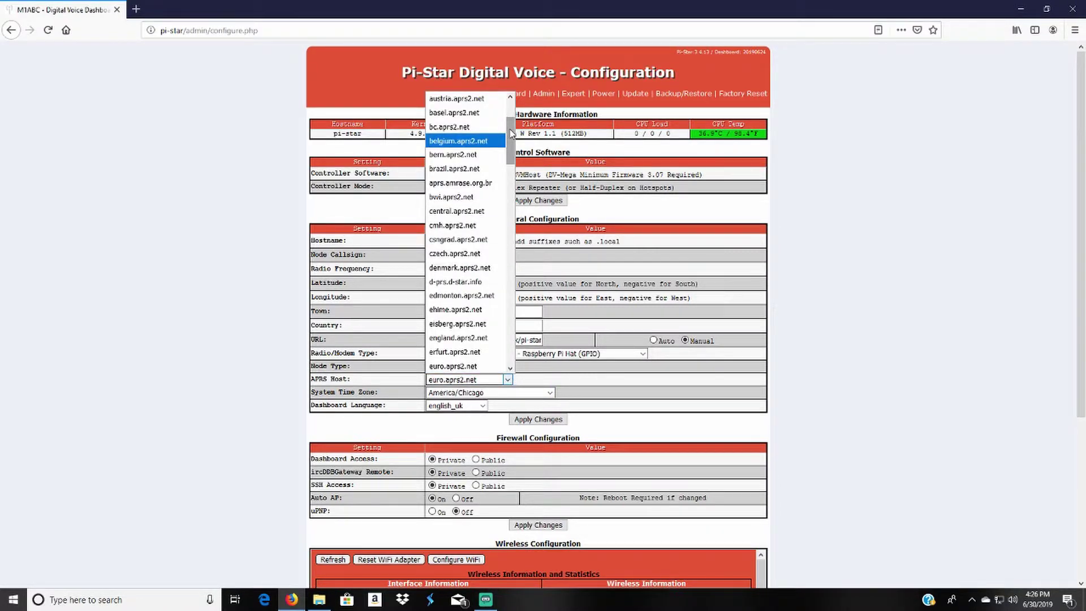
left_click_drag(512, 134, 514, 213)
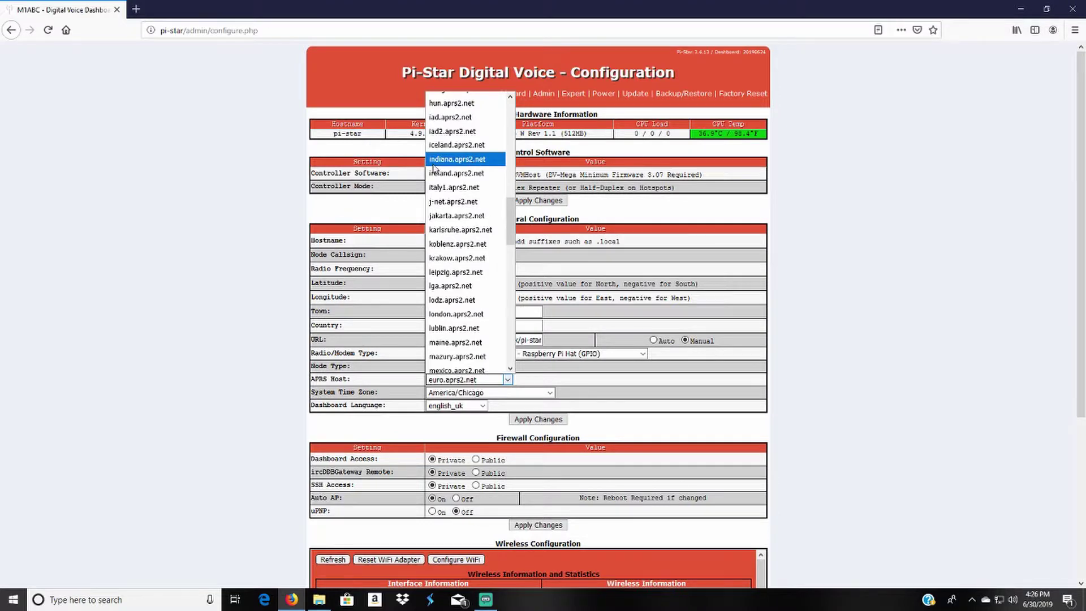
left_click(477, 160)
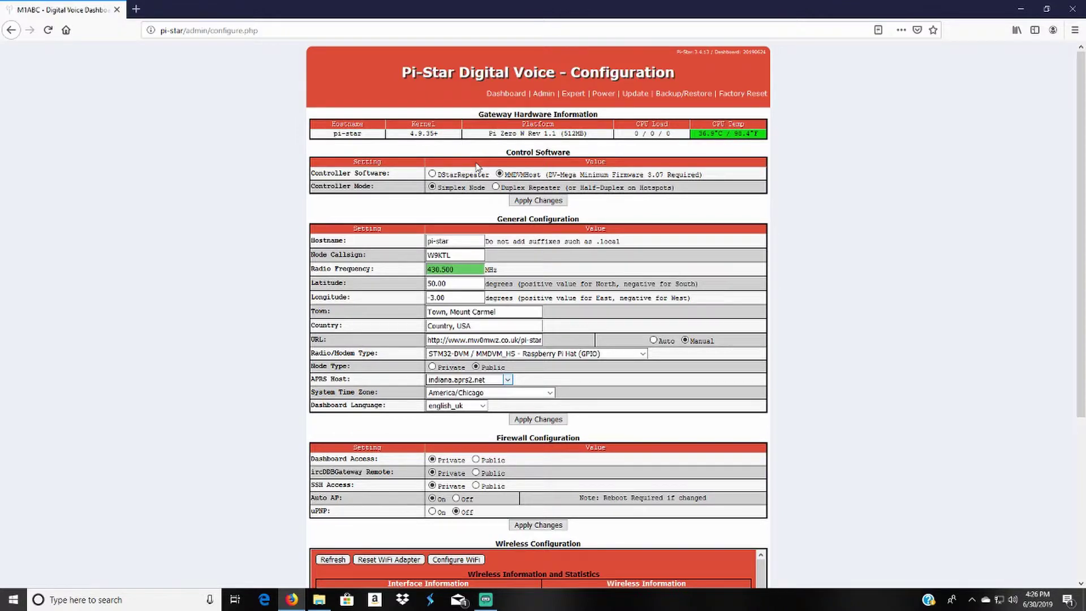
mouse_move(337, 399)
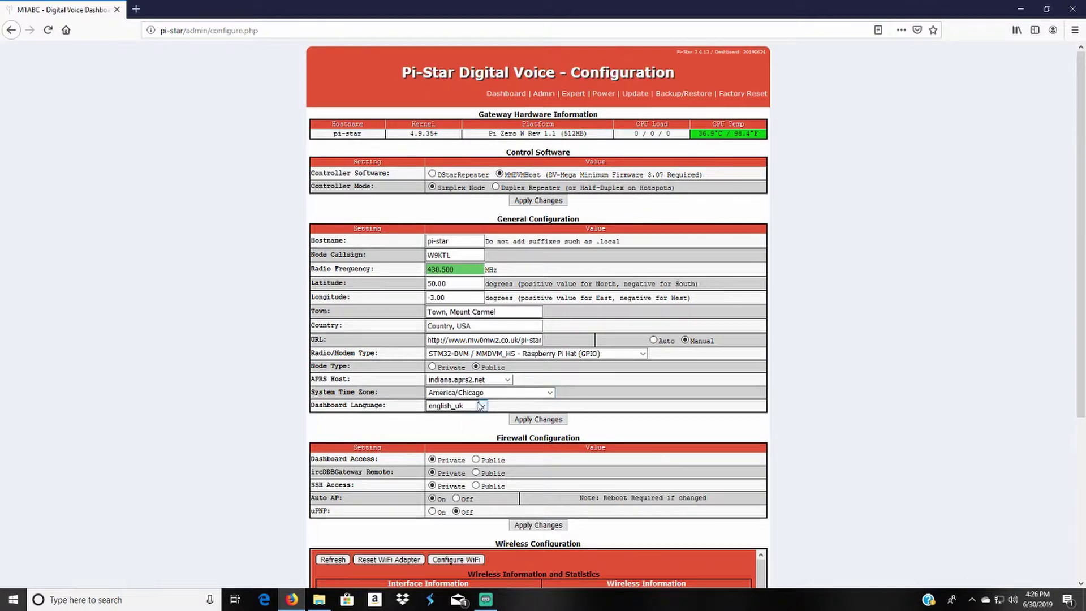
left_click(482, 406)
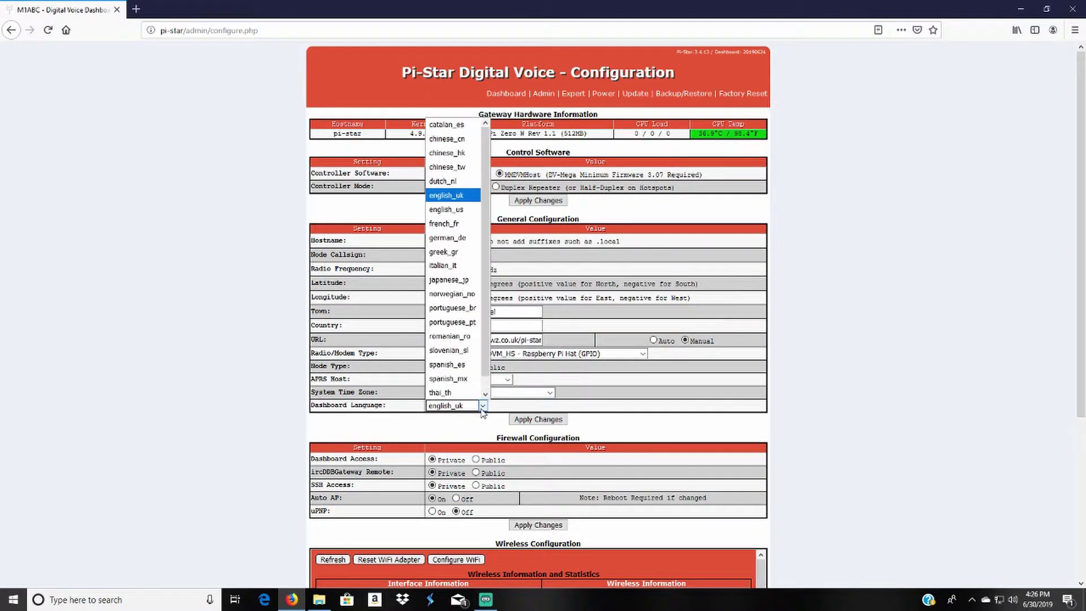
left_click(462, 212)
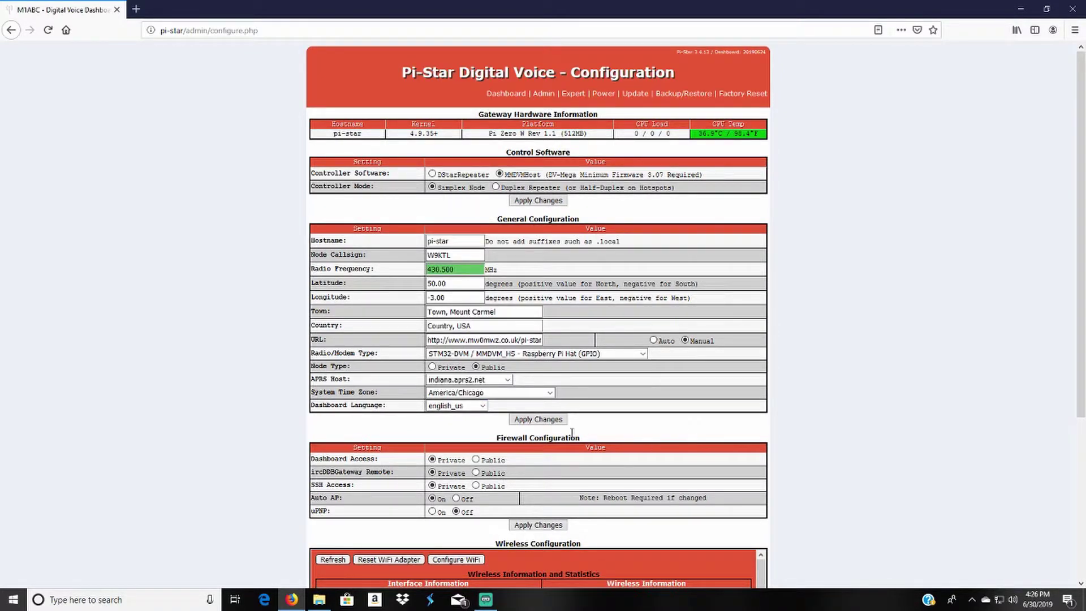
left_click(533, 422)
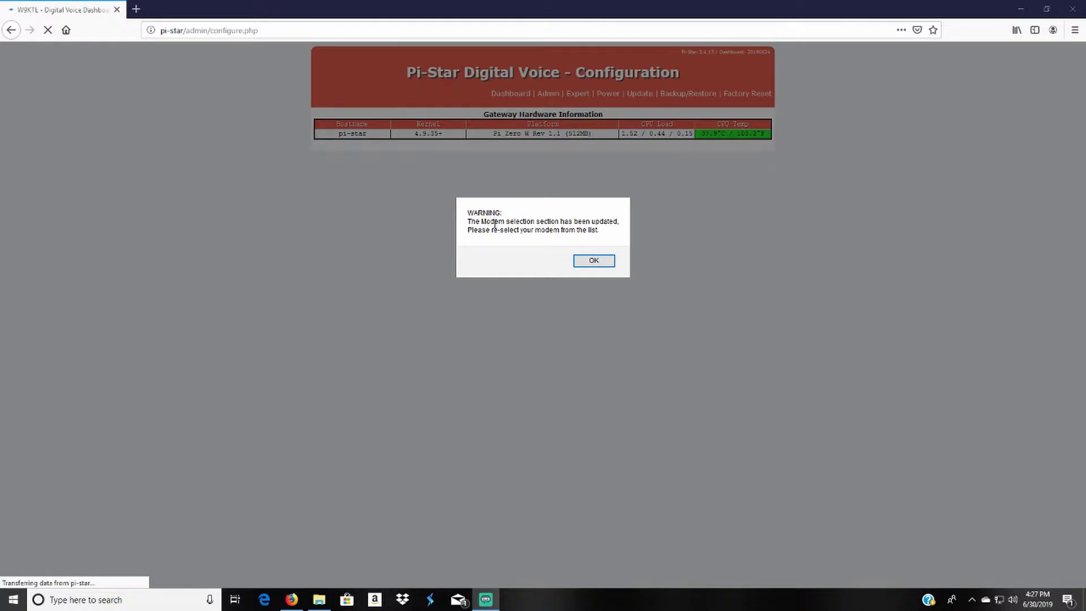
Step: Acknowledge the modem-selection WARNING alert once the page reloads
left_click(607, 265)
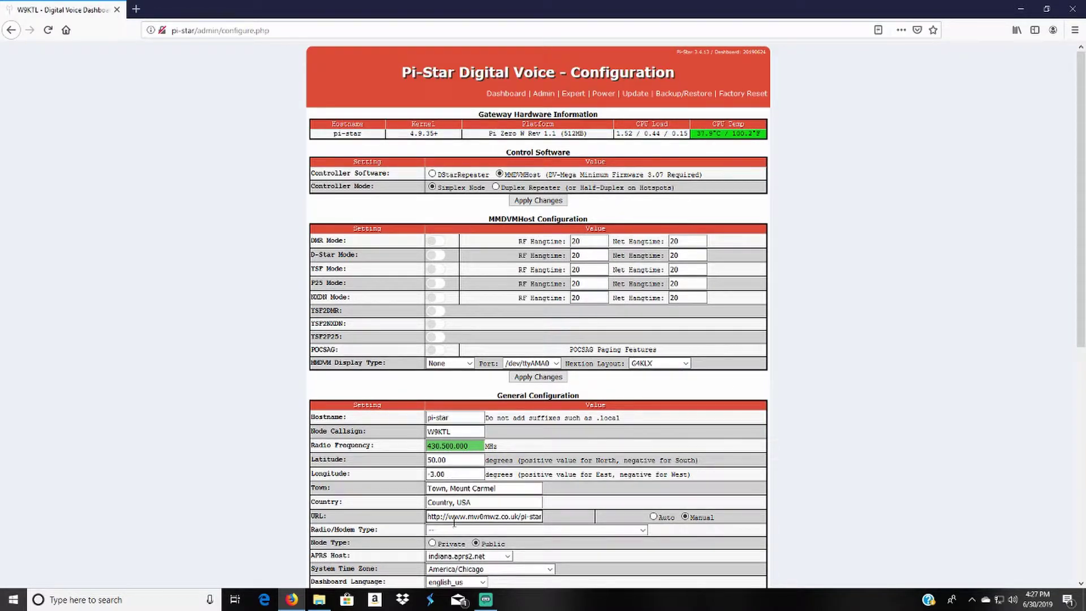
scroll(459, 475, "down", 2)
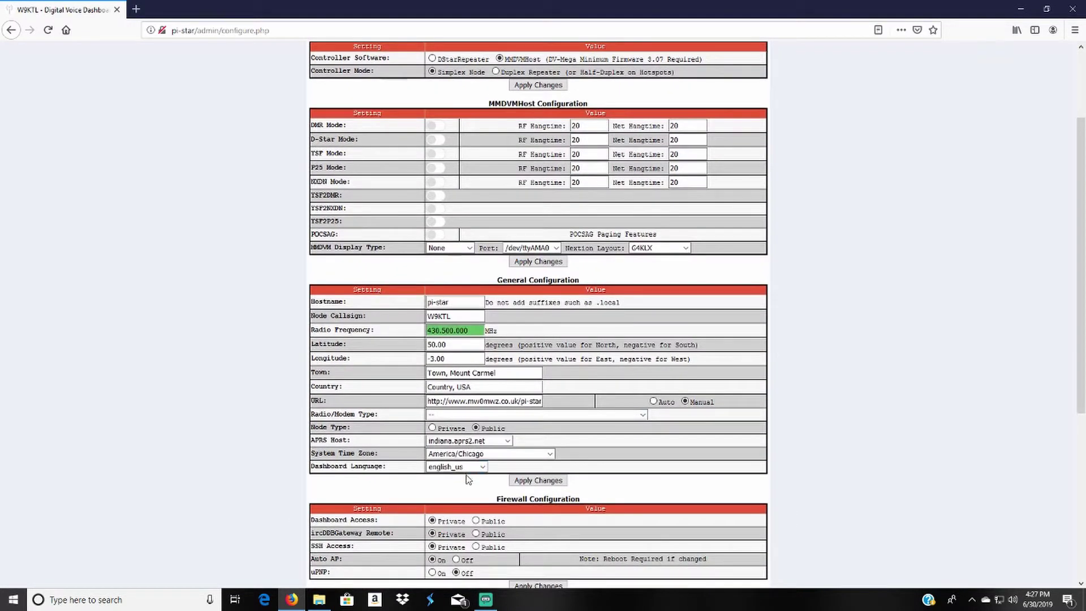
scroll(471, 450, "up", 2)
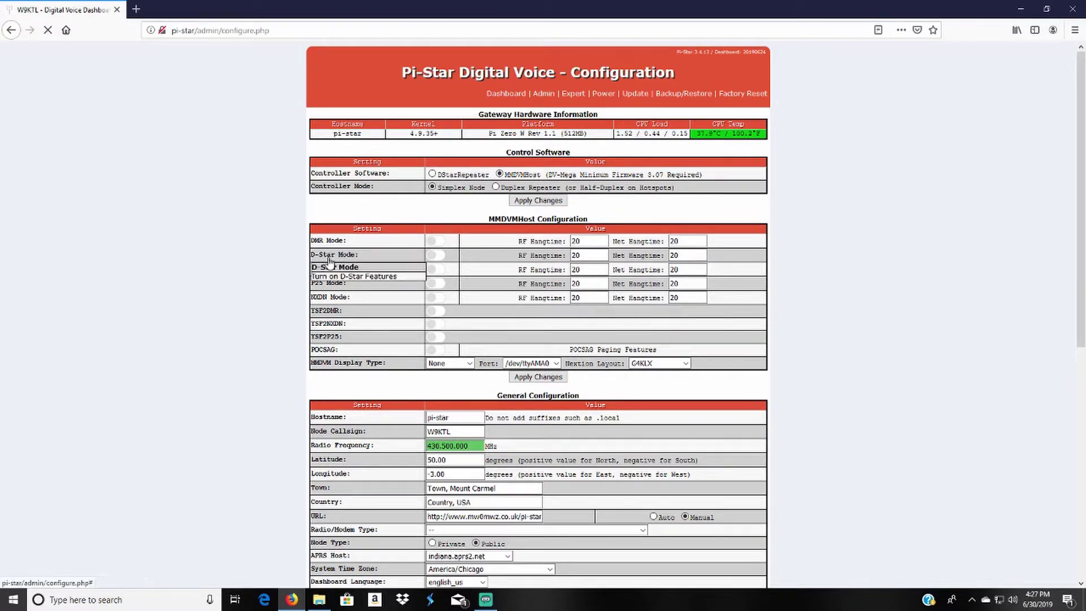
mouse_move(341, 273)
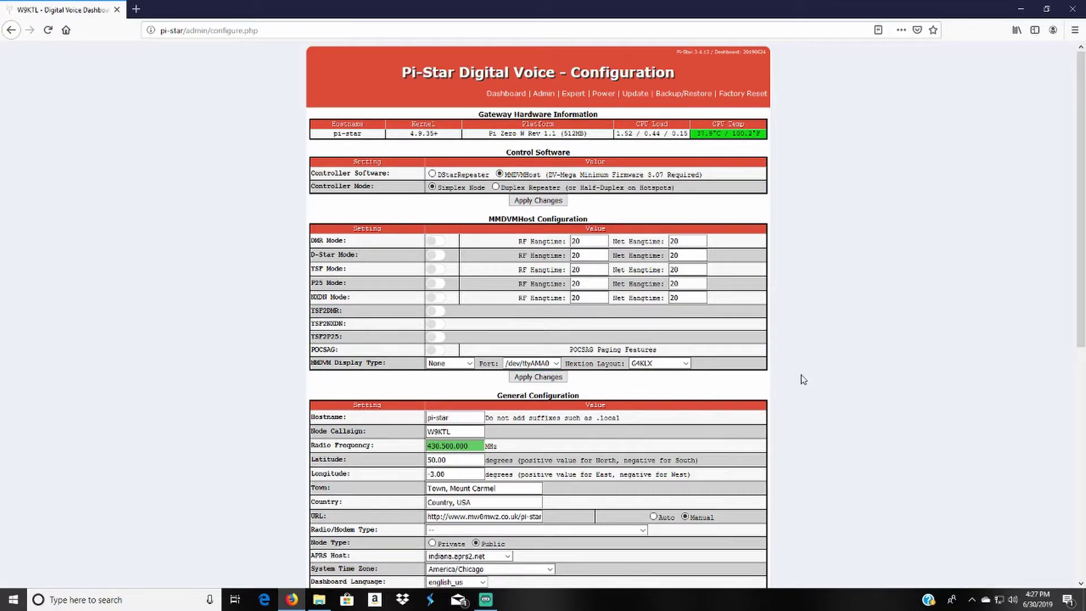
scroll(809, 355, "down", 7)
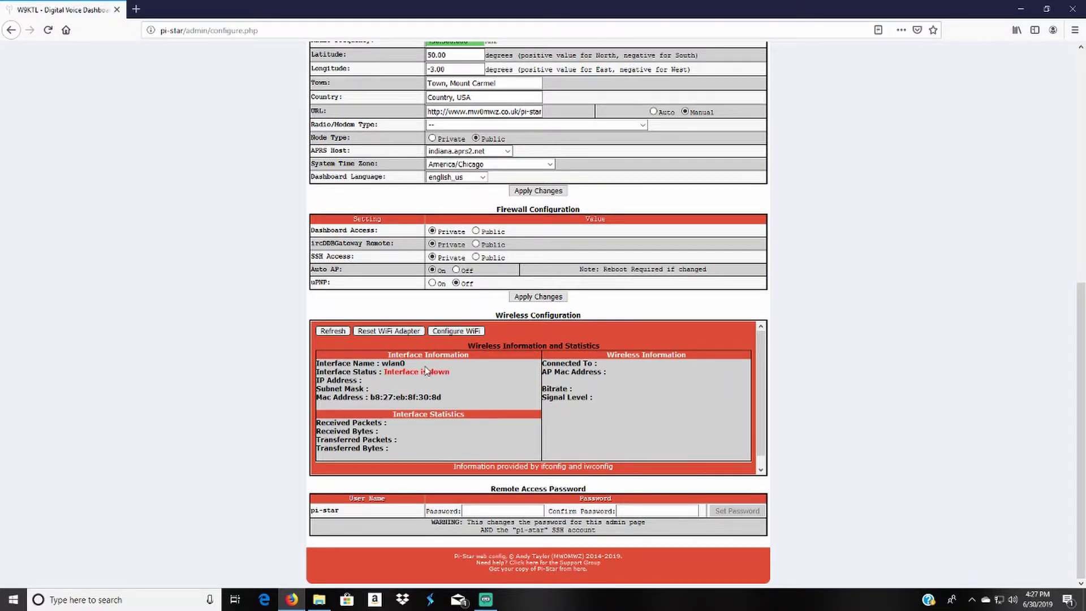
Step: Scan for Wi-Fi and add the strongest network, Kruse1, as Network 2 with its passphrase
left_click(467, 332)
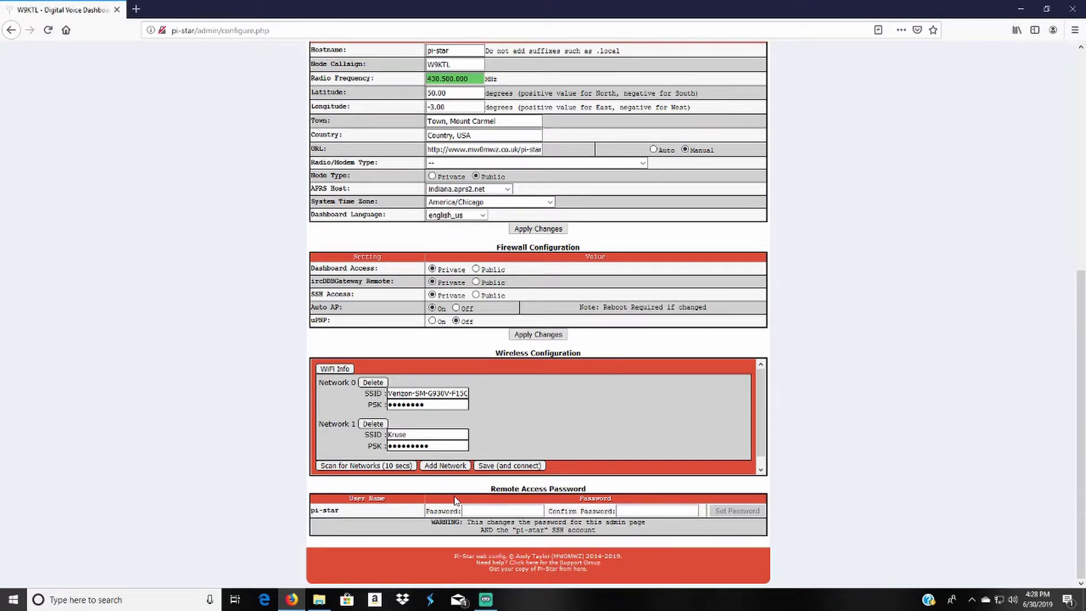
left_click(343, 466)
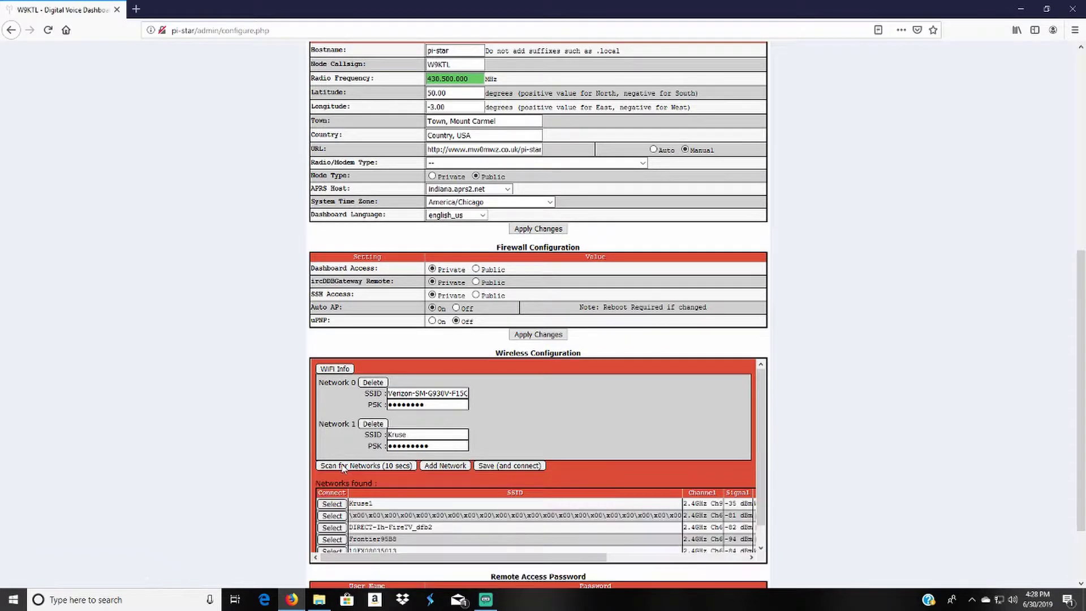
scroll(343, 467, "down", 1)
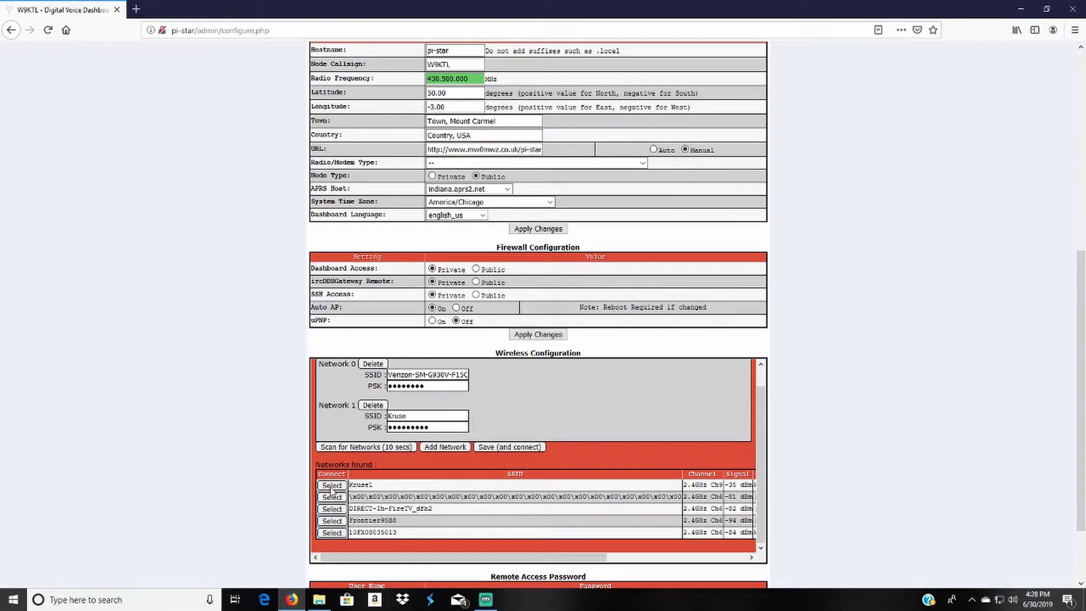
left_click(331, 488)
left_click(426, 469)
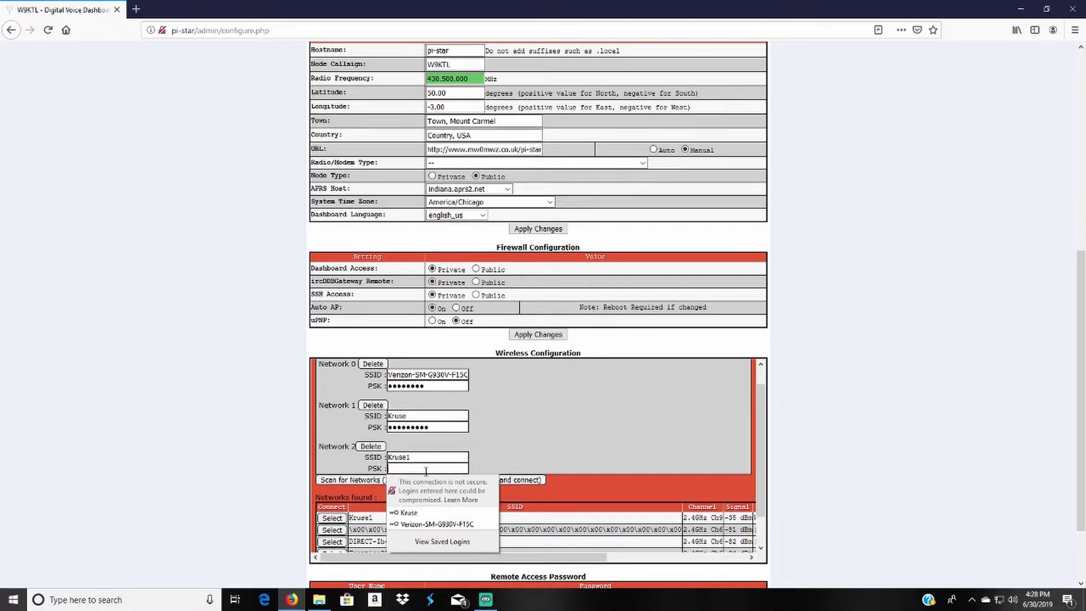
type("*********")
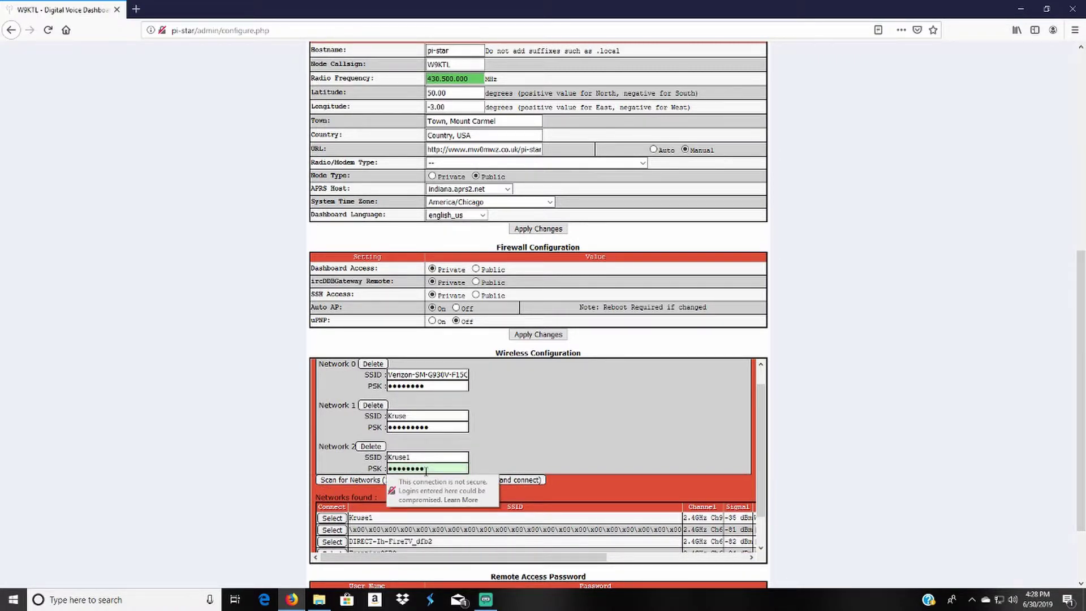
type("*")
left_click(509, 482)
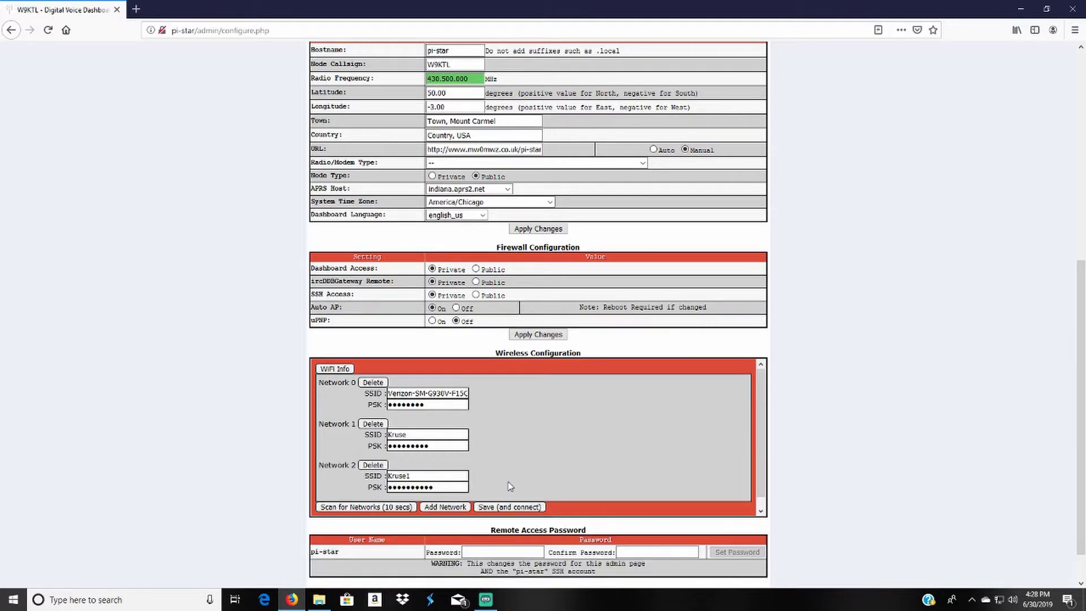
Step: Save and connect so the hotspot rejoins Kruse1 at 192.168.1.13
left_click(513, 507)
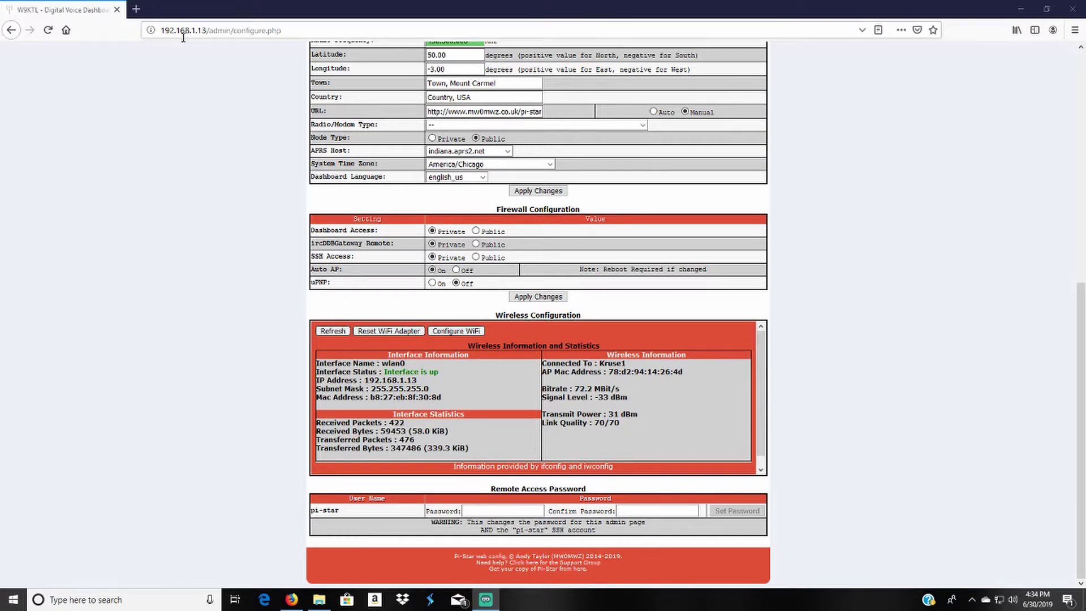
left_click_drag(206, 30, 158, 34)
left_click(325, 33)
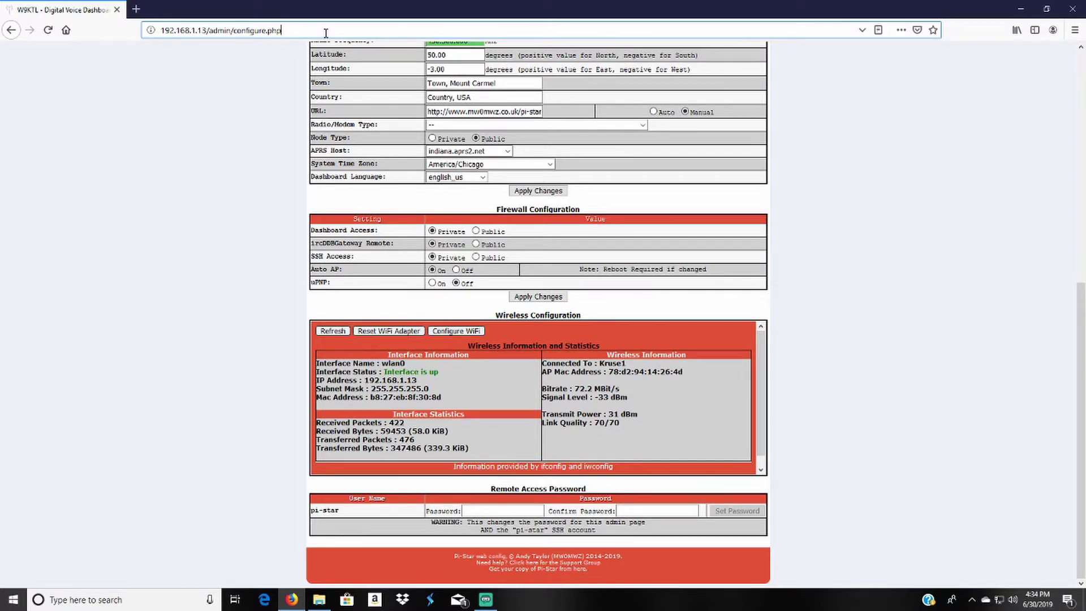
left_click_drag(207, 30, 163, 30)
left_click(781, 227)
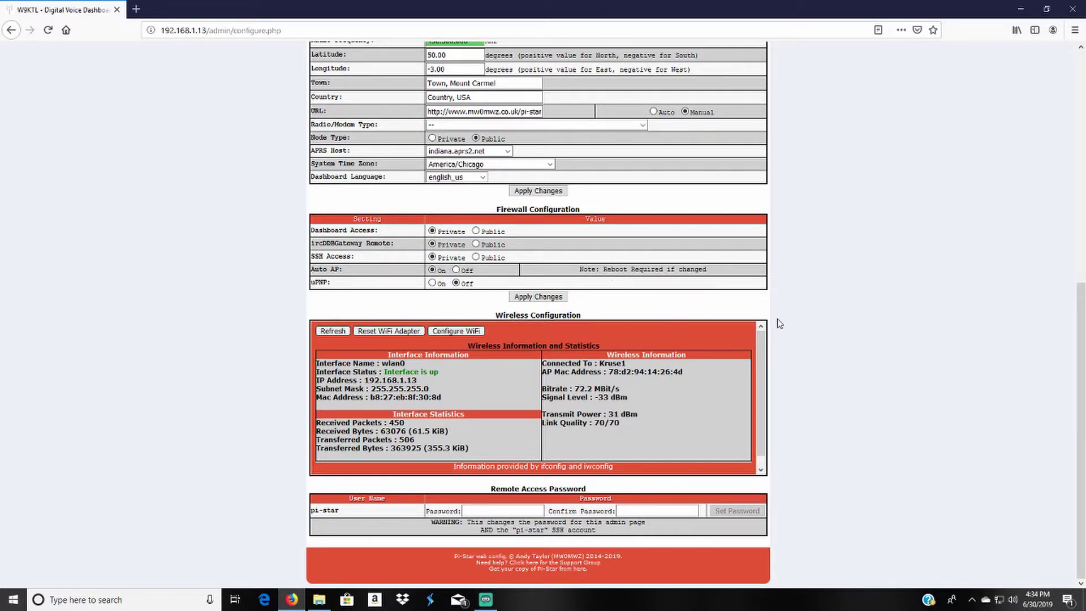
scroll(822, 362, "up", 3)
scroll(818, 365, "down", 3)
scroll(491, 377, "up", 10)
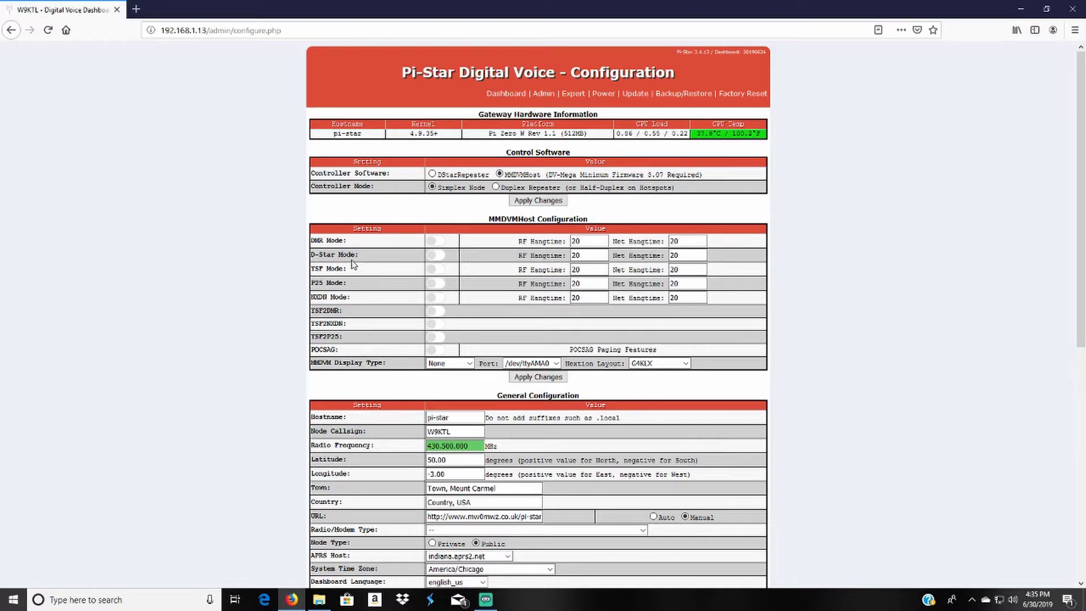
Step: Switch on DMR and YSF modes, apply the changes, and acknowledge the modem warning
left_click(434, 244)
left_click(440, 272)
left_click(547, 379)
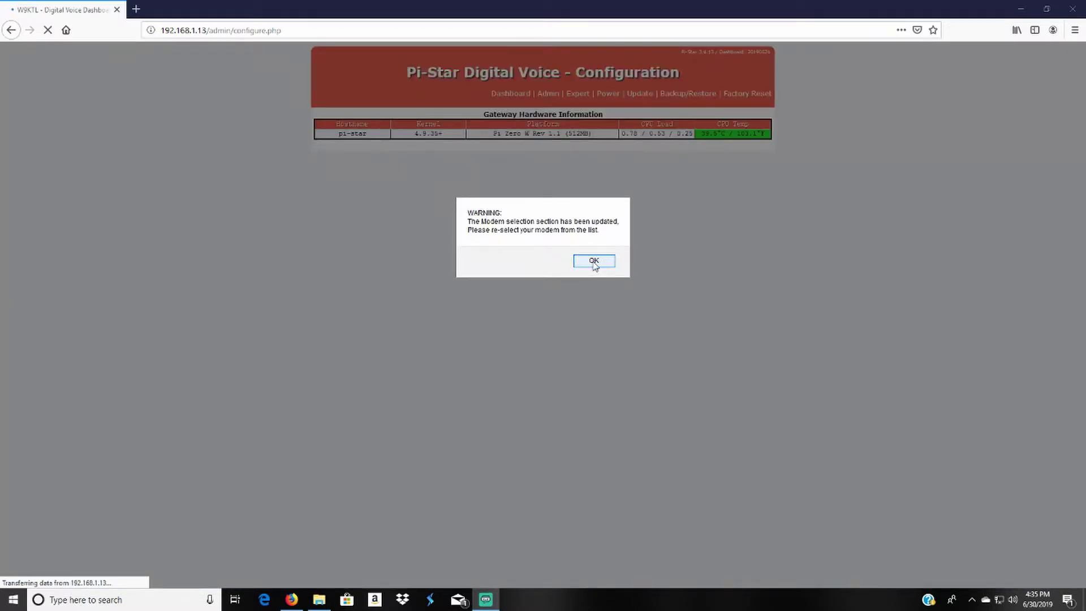
left_click(594, 261)
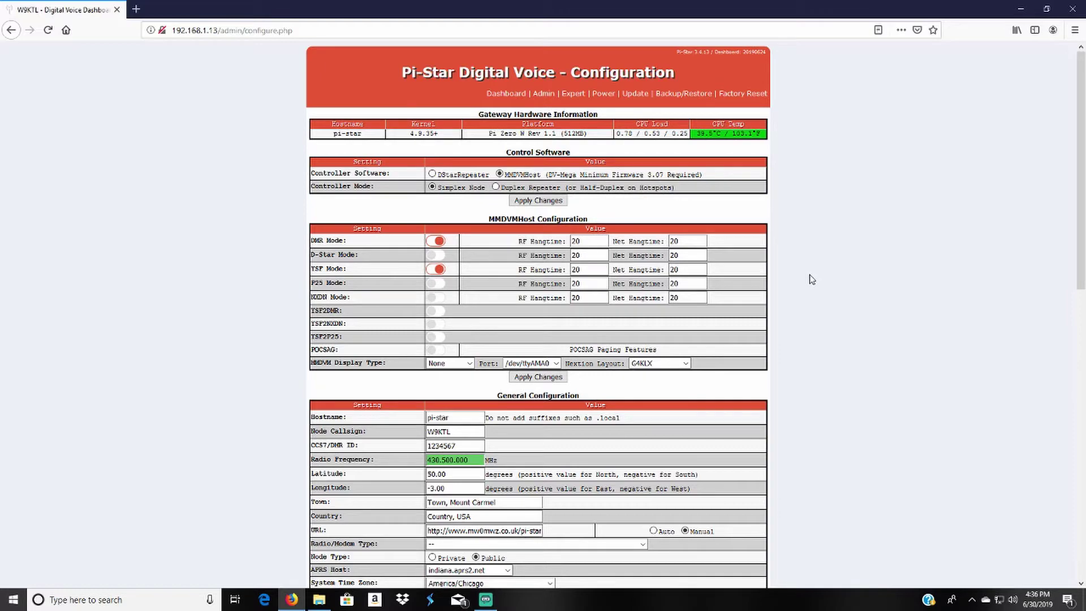
Step: Replace placeholder CCS7/DMR ID 1234567 with the operator's own DMR ID, fix a typo, and apply
scroll(811, 279, "down", 3)
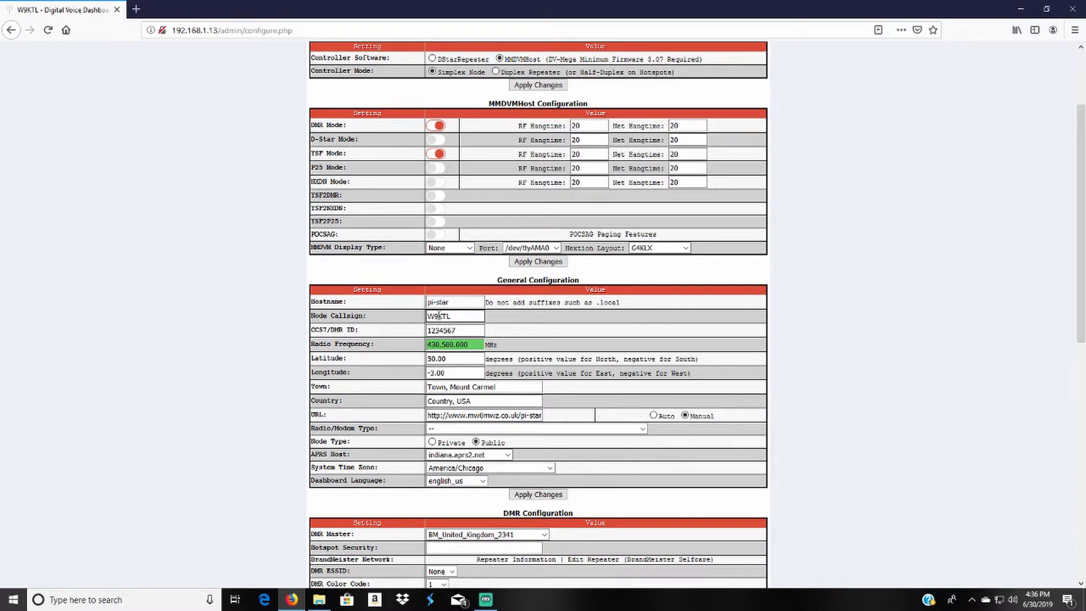
left_click_drag(364, 332, 305, 334)
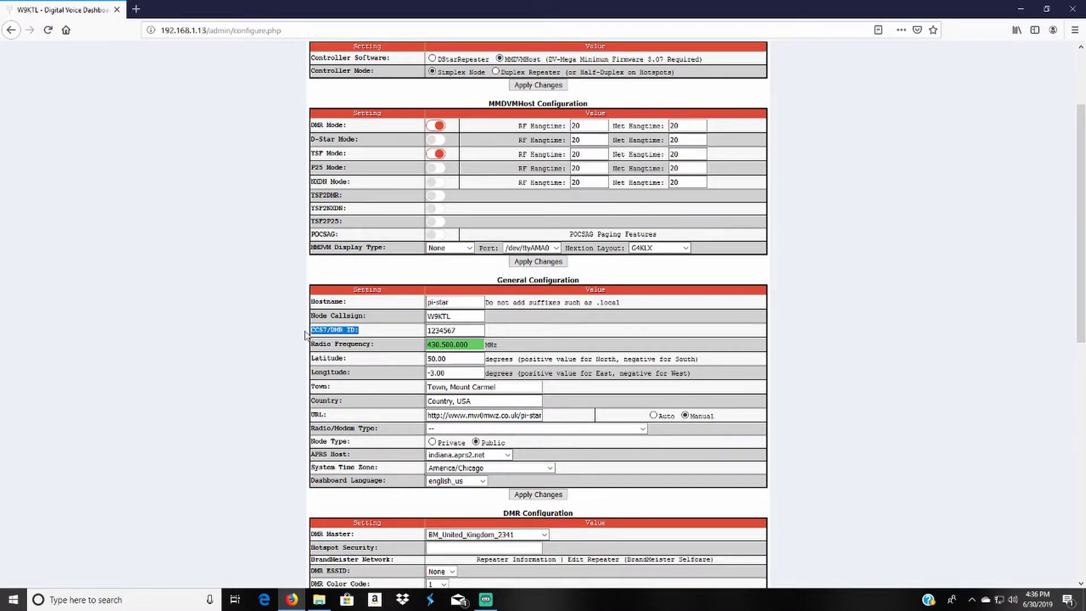
double_click(458, 330)
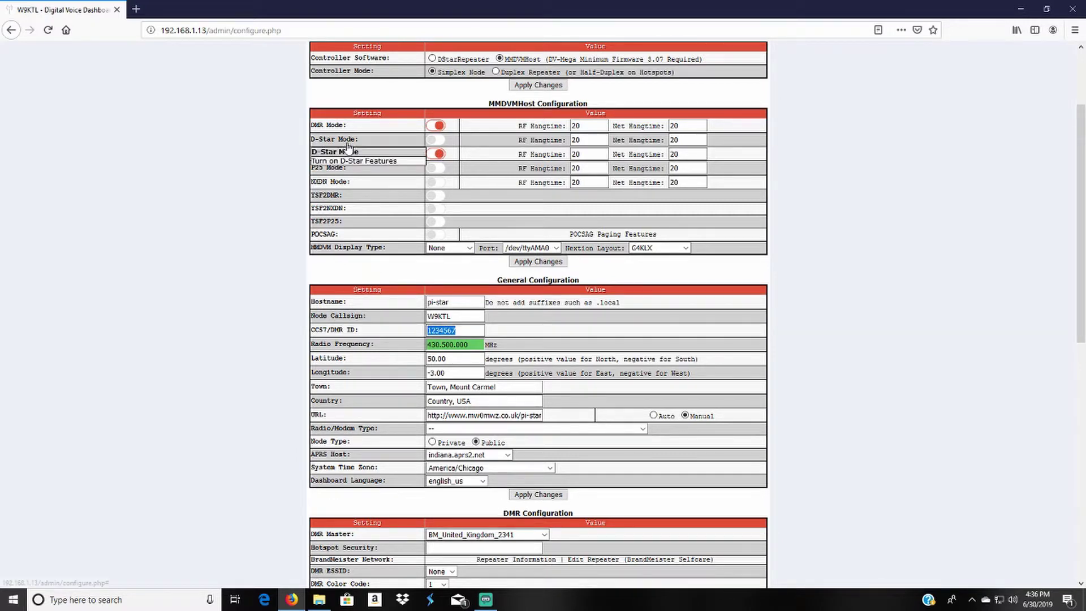
mouse_move(324, 133)
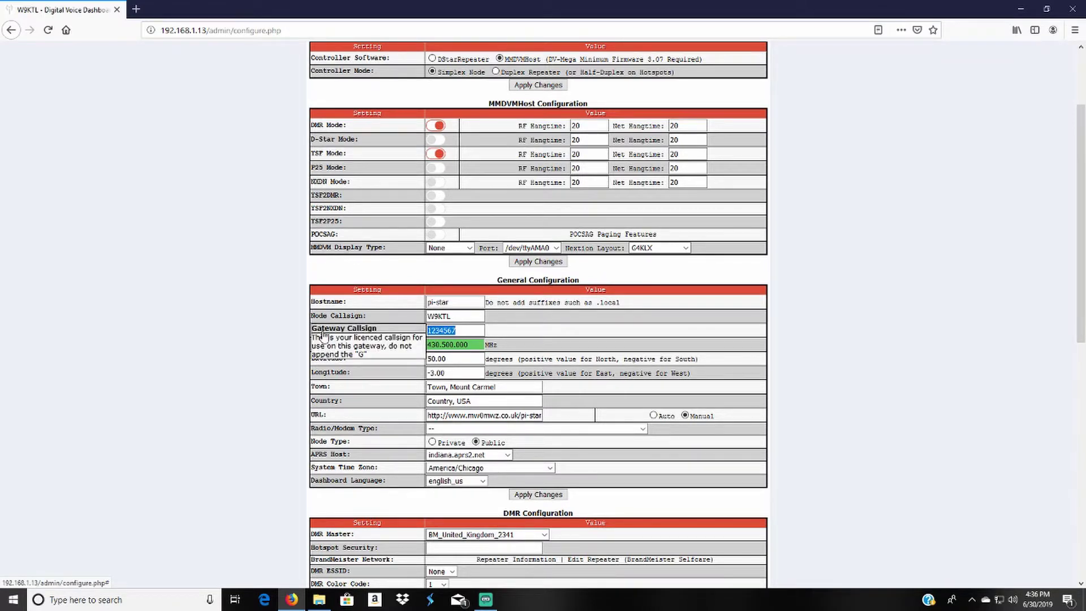
mouse_move(348, 338)
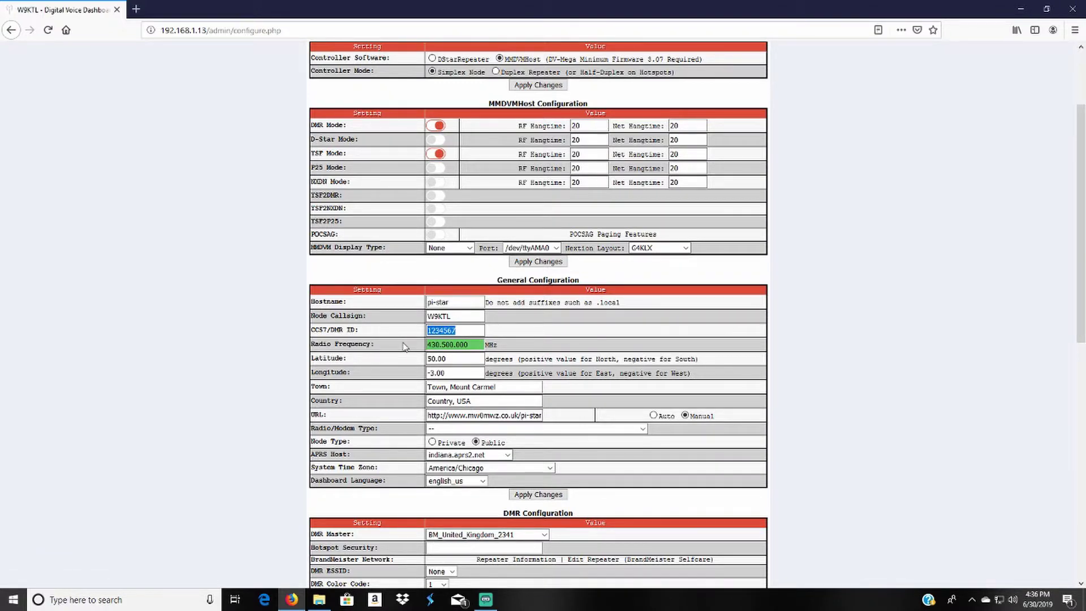
type("312112")
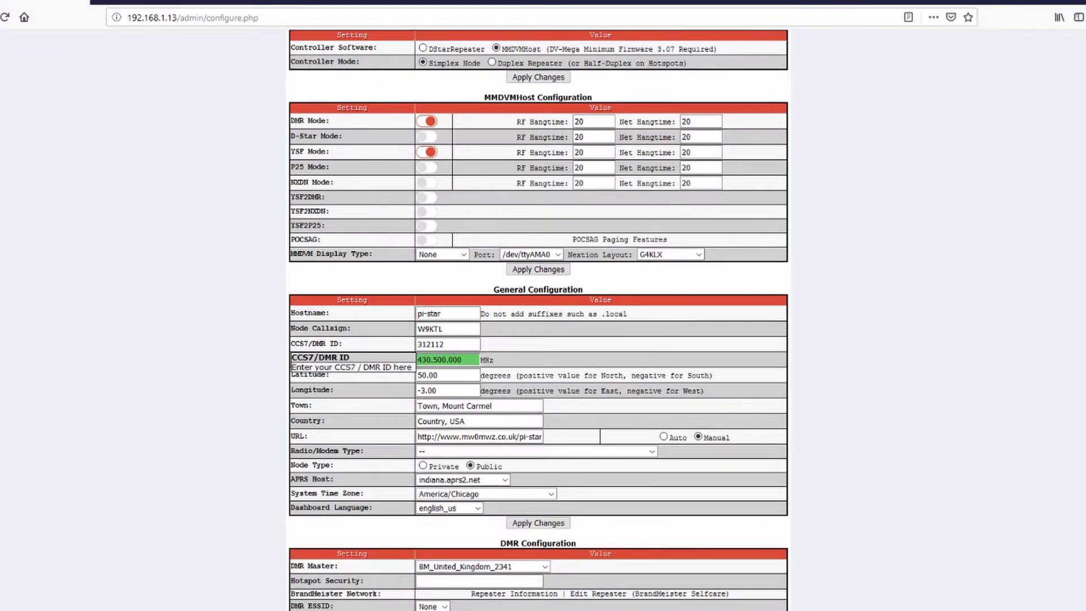
left_click_drag(446, 344, 402, 355)
type("3121915")
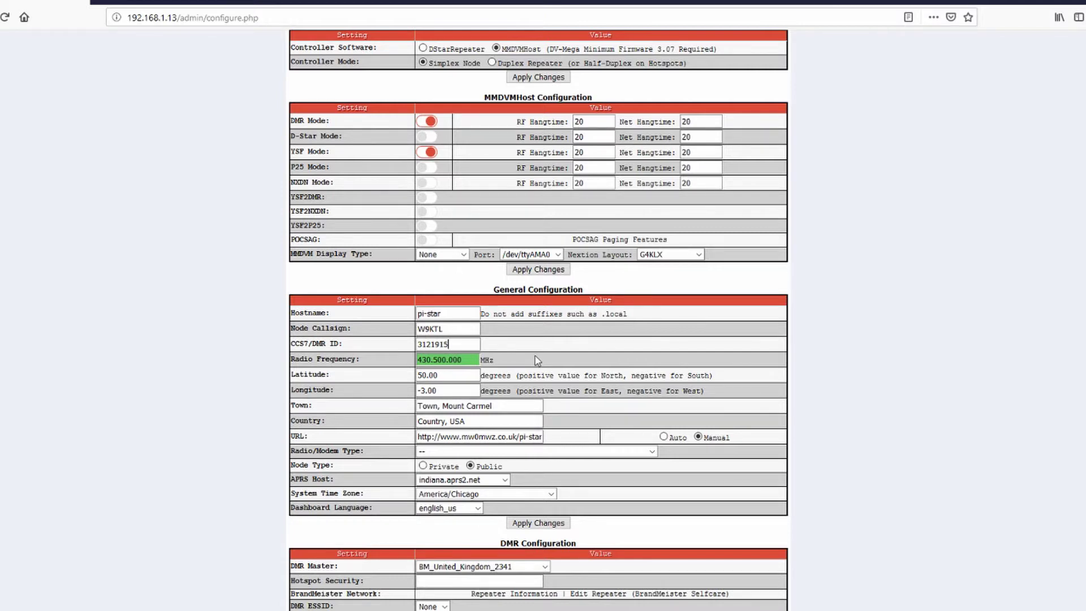
left_click(538, 523)
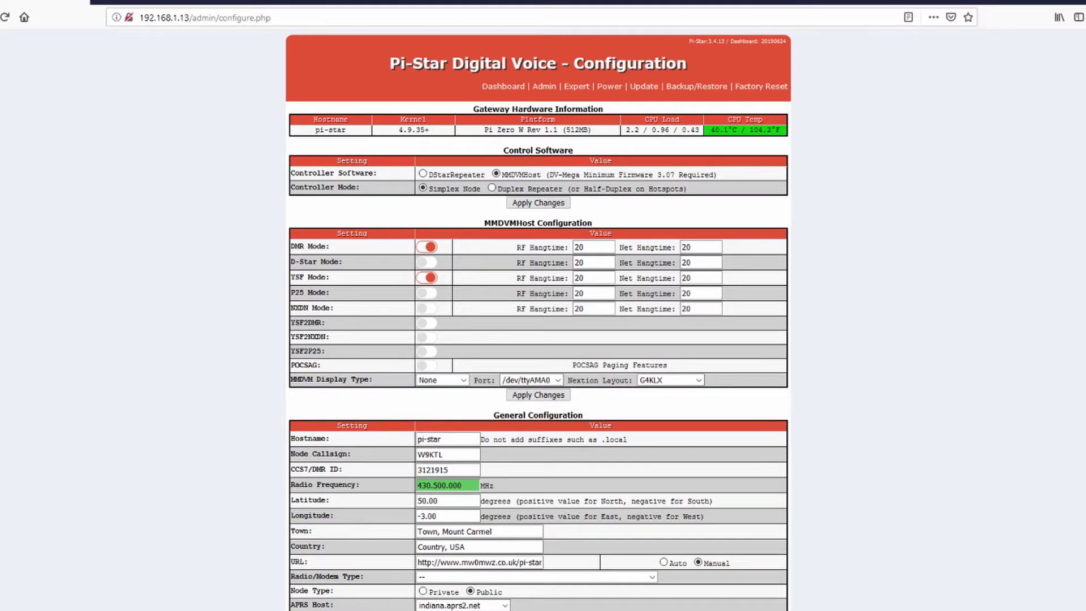
Step: Choose BM_United_States_3101 as DMR Master, keep Color Code at 1, and apply the DMR configuration
scroll(538, 319, "down", 4)
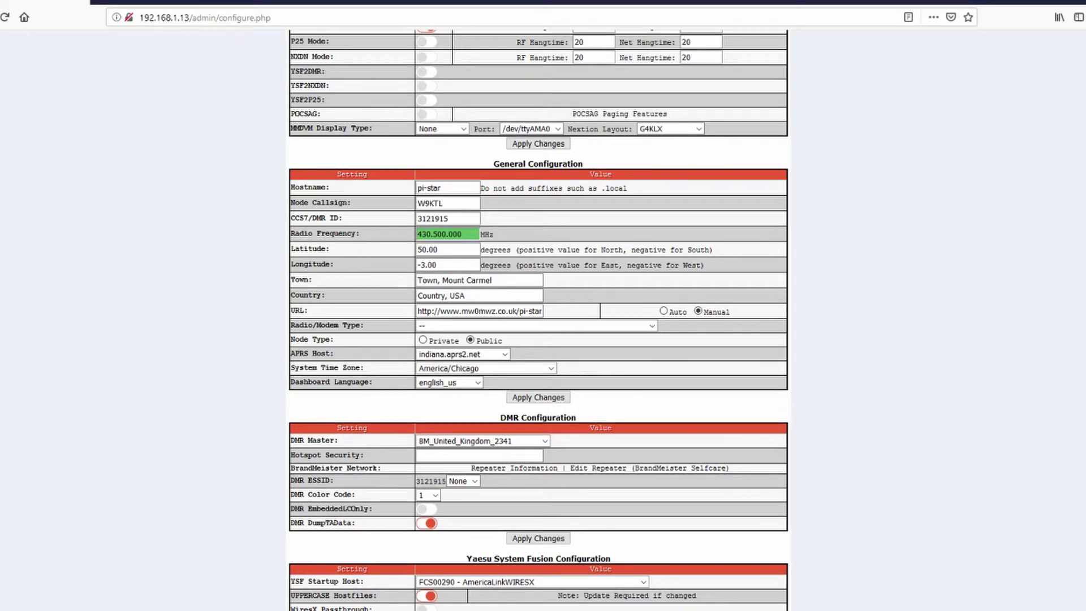
scroll(547, 380, "down", 2)
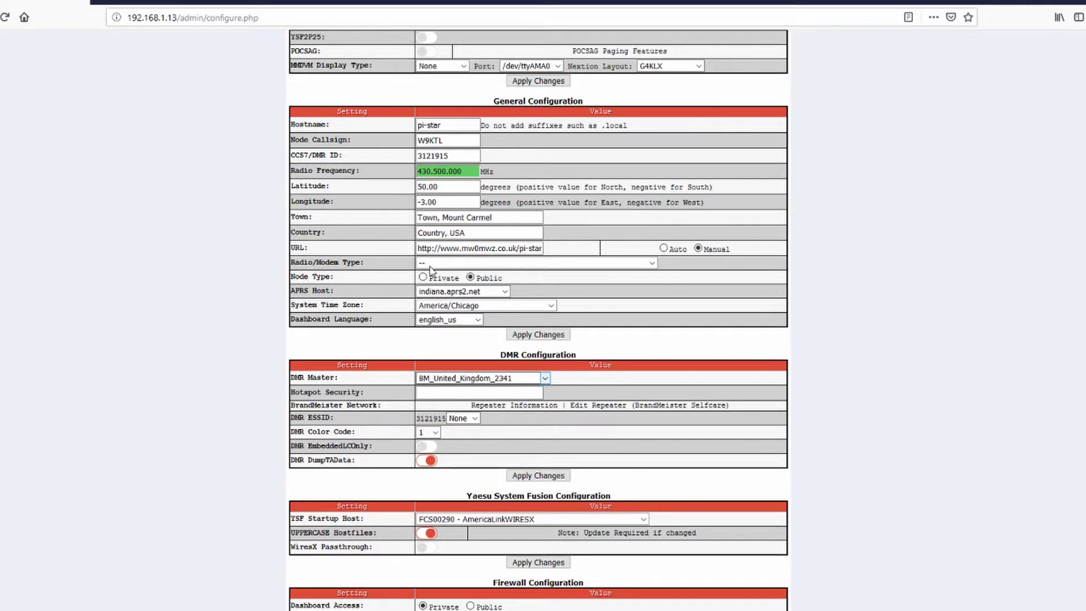
left_click(494, 266)
mouse_move(337, 399)
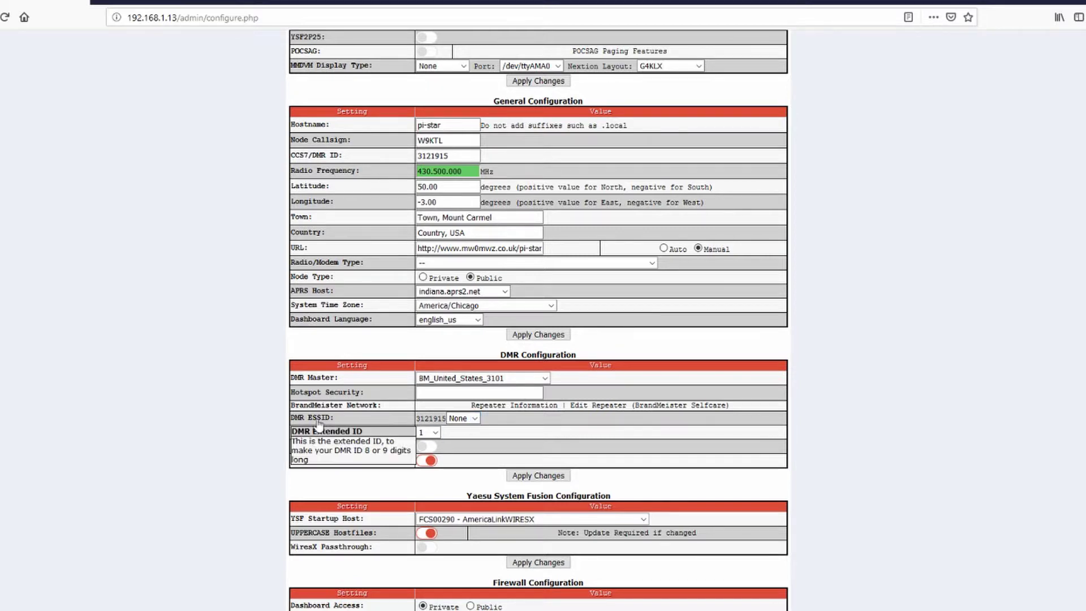
mouse_move(326, 421)
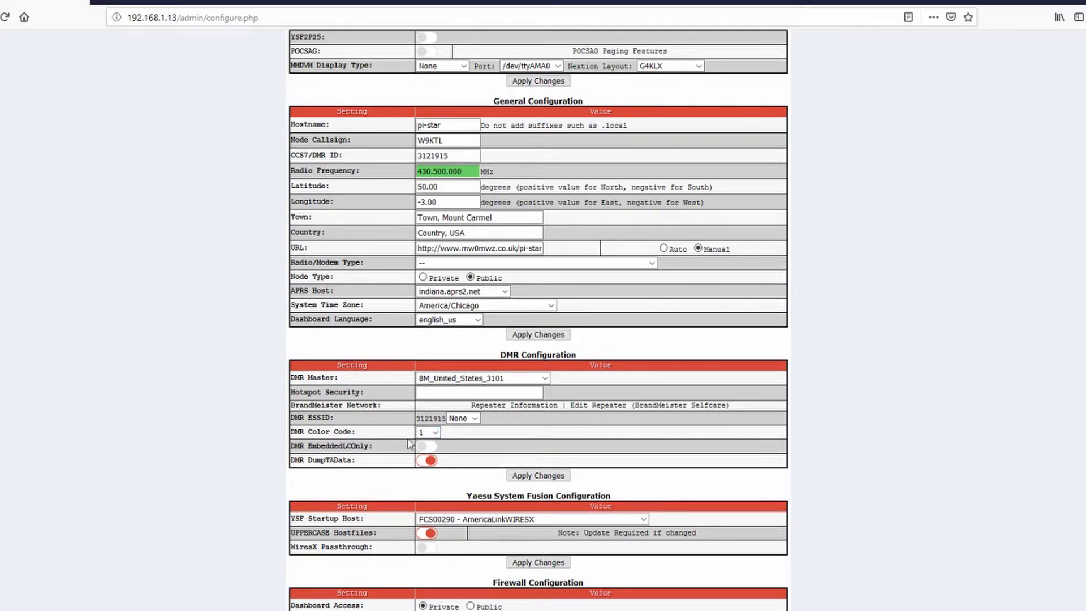
mouse_move(318, 442)
key("Down")
key("Up")
left_click(560, 478)
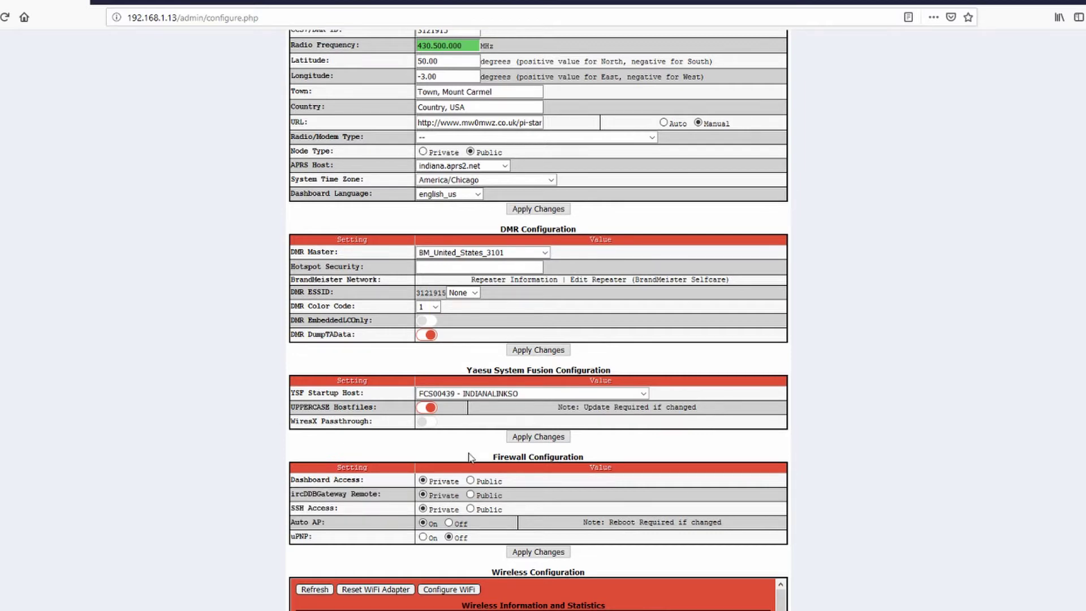
Step: Enable WiresX Passthrough and apply the Yaesu System Fusion settings
left_click(425, 422)
left_click(538, 437)
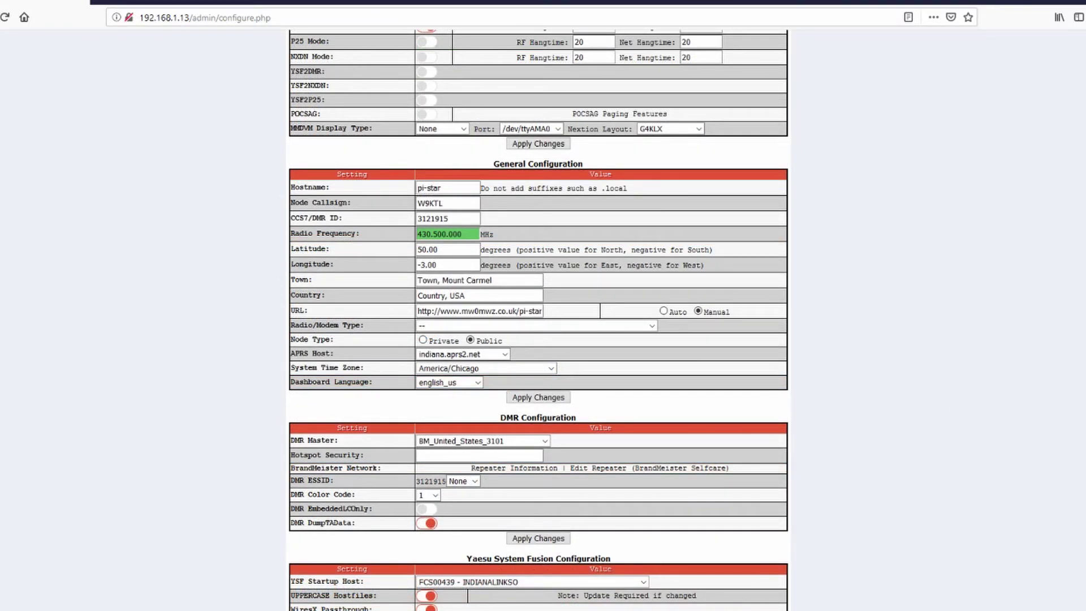
scroll(539, 320, "down", 3)
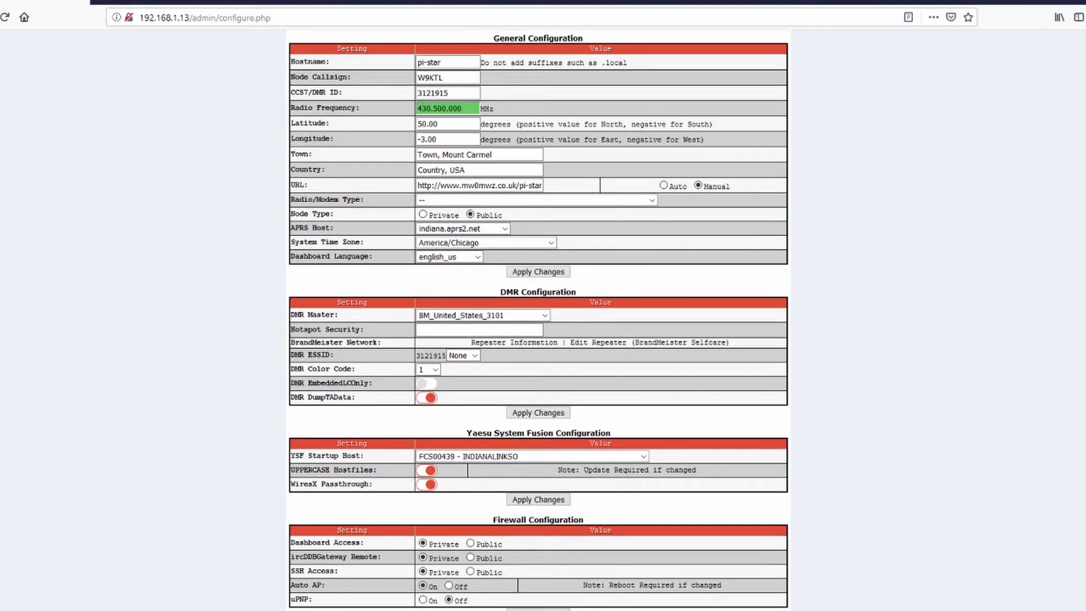
scroll(538, 320, "down", 3)
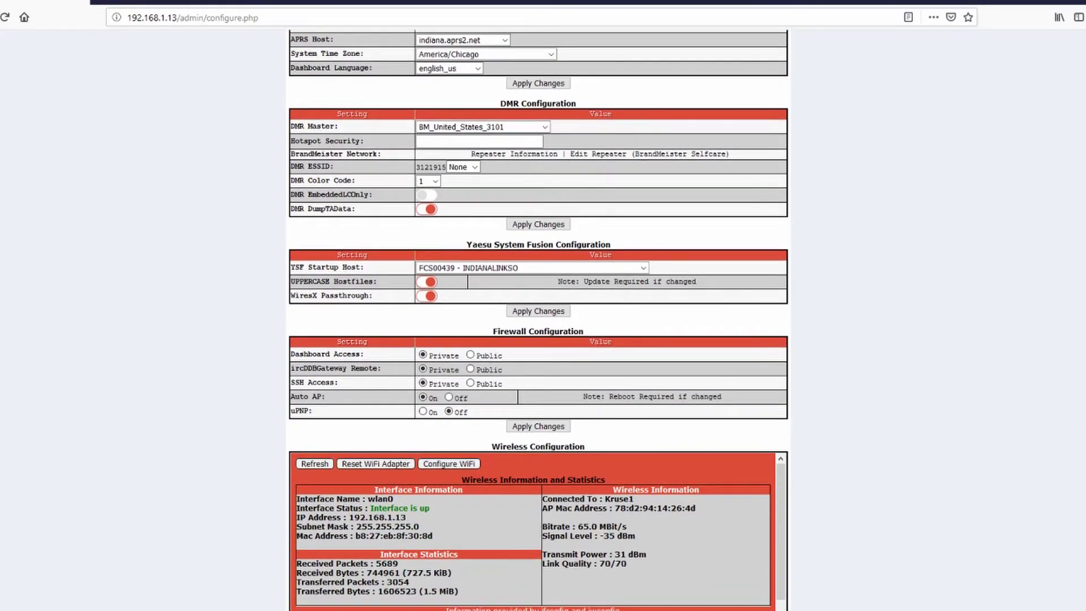
scroll(539, 319, "up", 10)
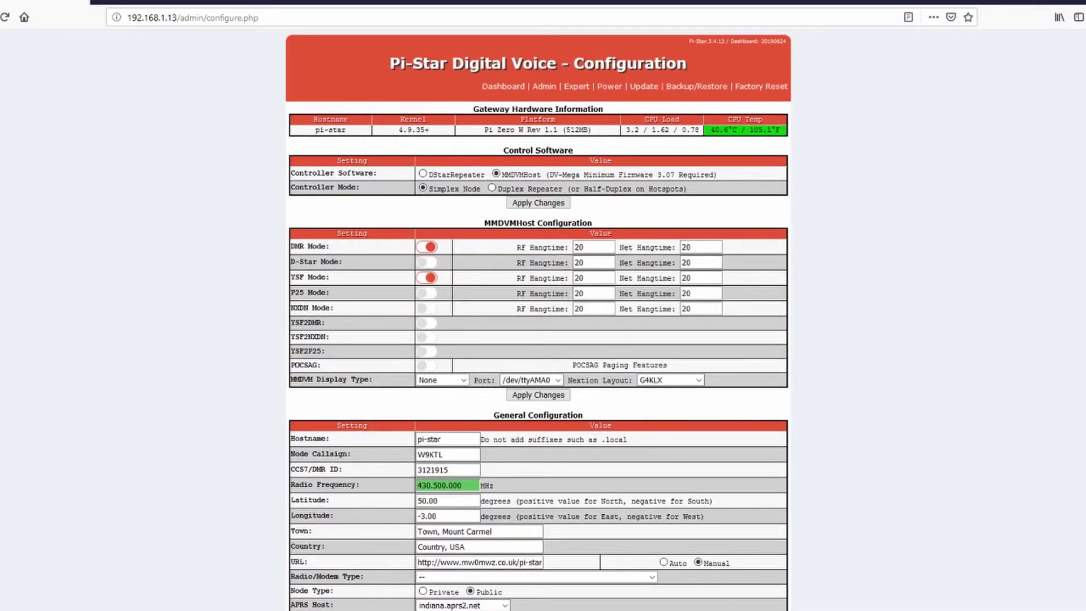
Step: Return from the configuration page to the main Pi-Star dashboard
left_click(504, 86)
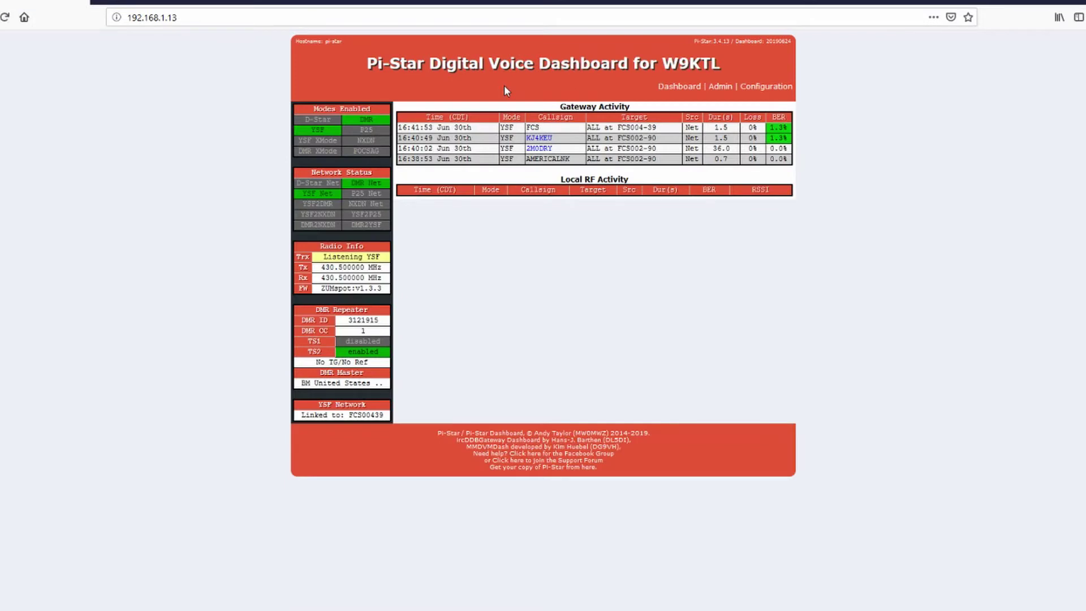